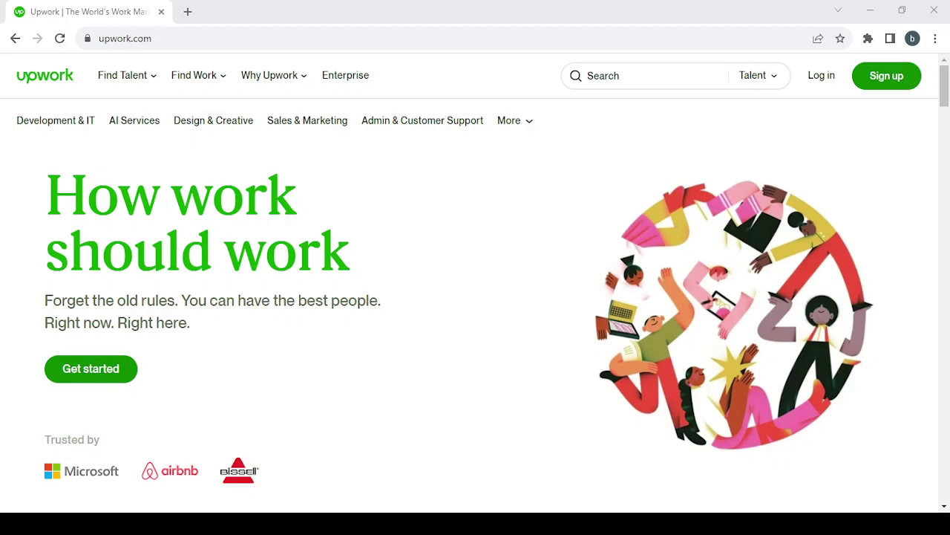
- Start signing up as a freelancer looking for work and review the account registration form
left_click(789, 141)
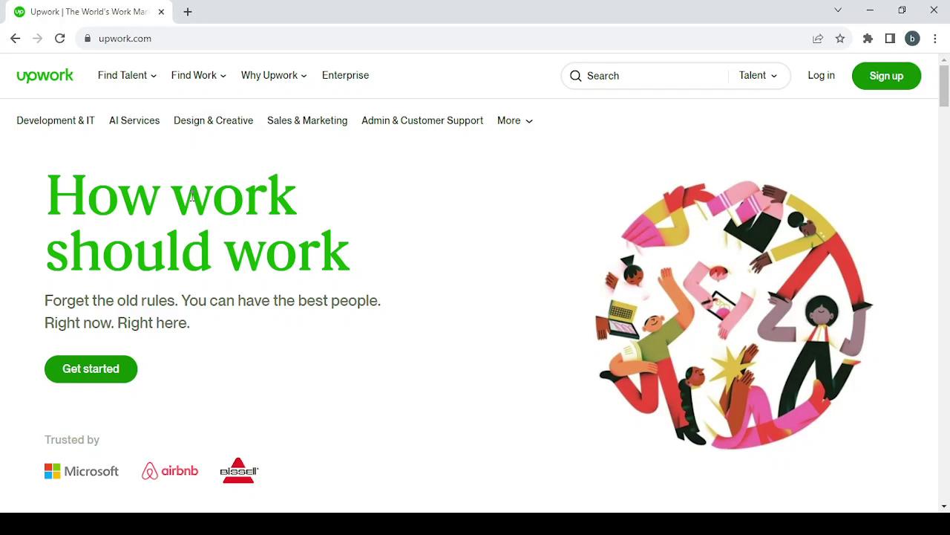
left_click(109, 375)
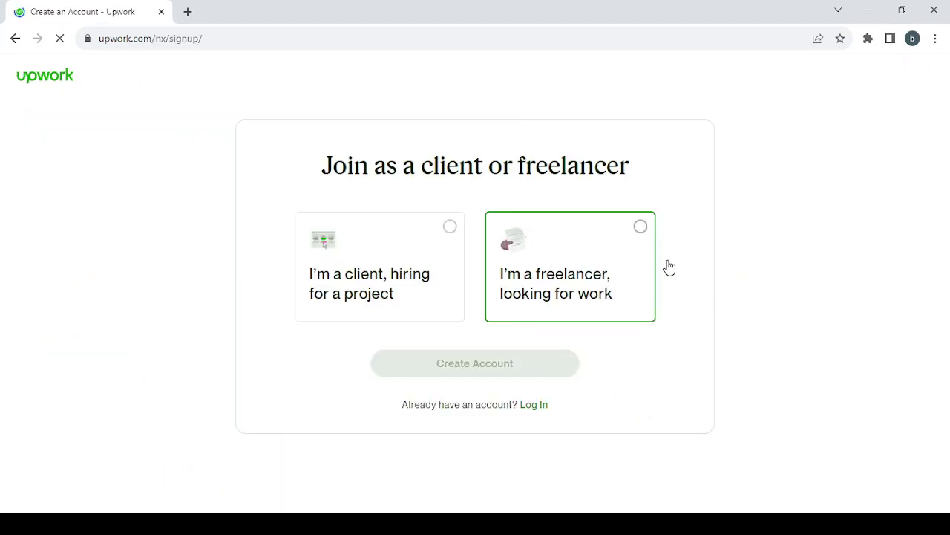
left_click(586, 242)
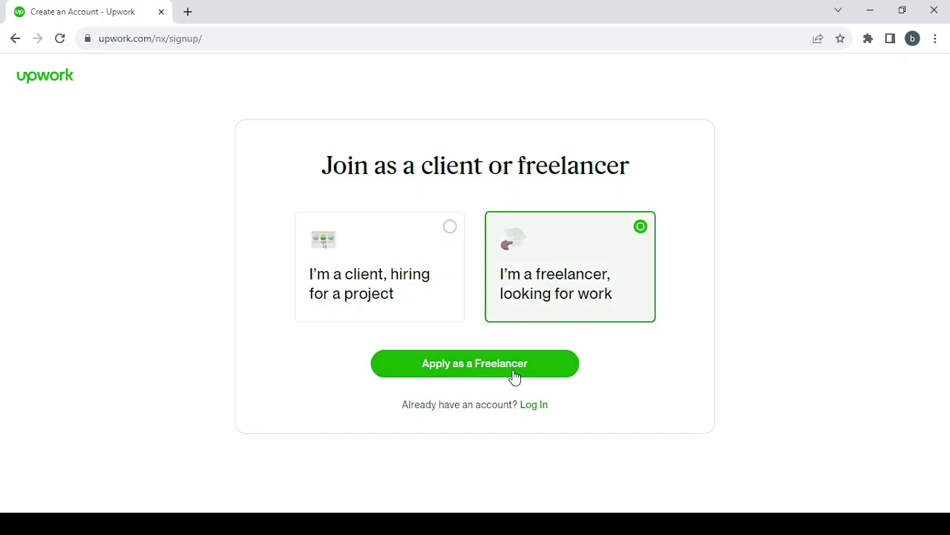
left_click(513, 372)
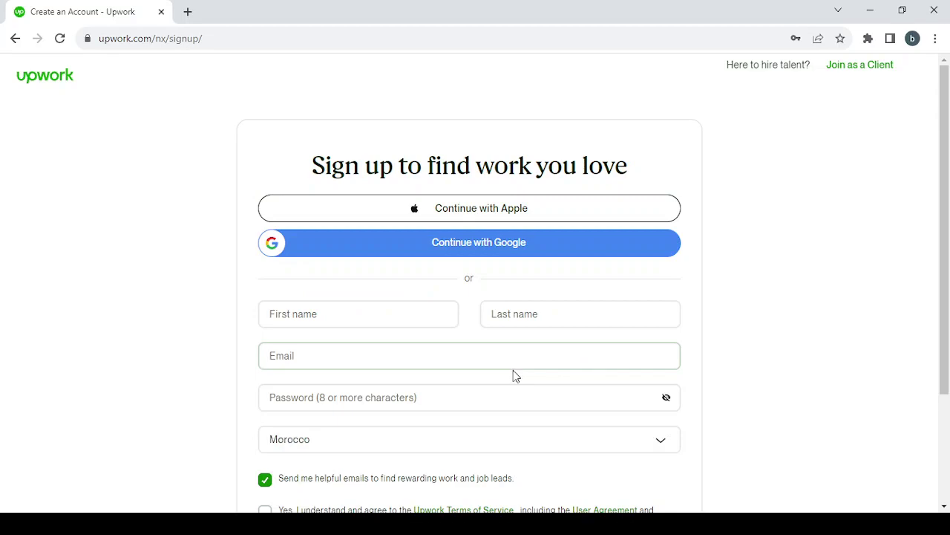
scroll(417, 319, "down", 1)
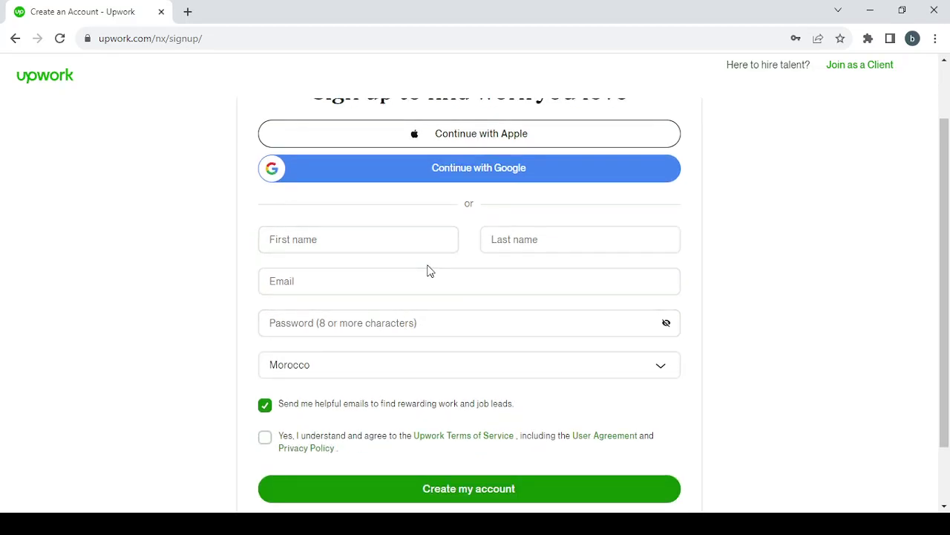
scroll(460, 270, "up", 1)
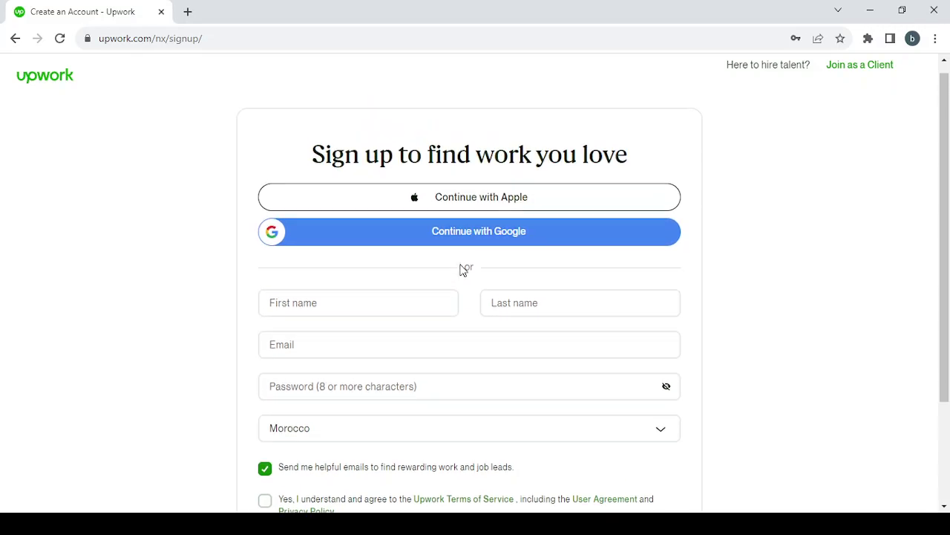
scroll(509, 413, "down", 2)
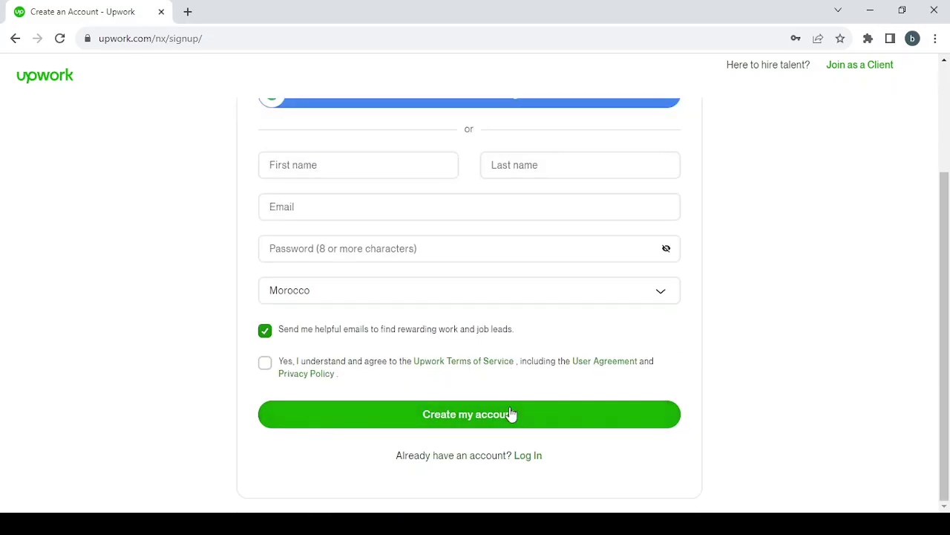
- Switch to logging in with an existing account, submitting the account email and password
left_click(527, 456)
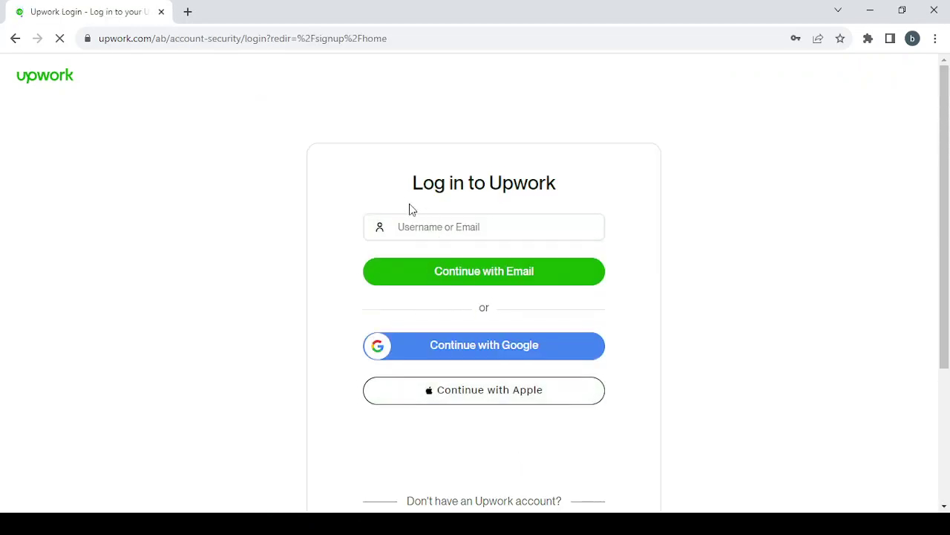
left_click(495, 286)
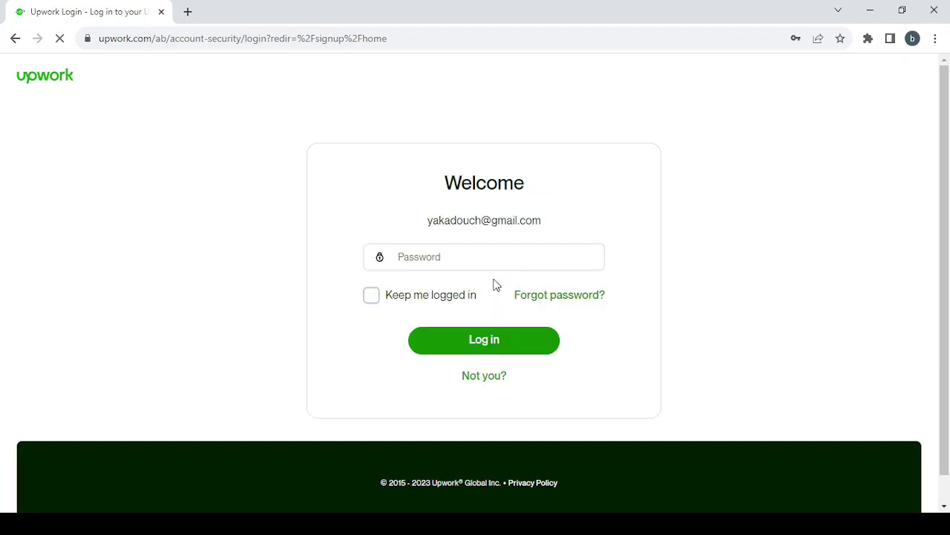
left_click(494, 339)
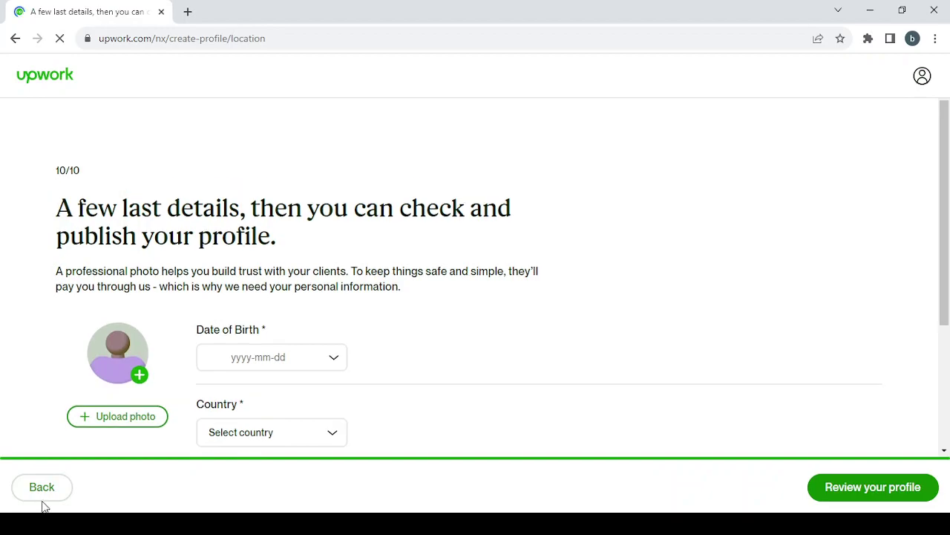
- Go back through the profile setup pages to the question about previous freelancing experience
left_click(39, 492)
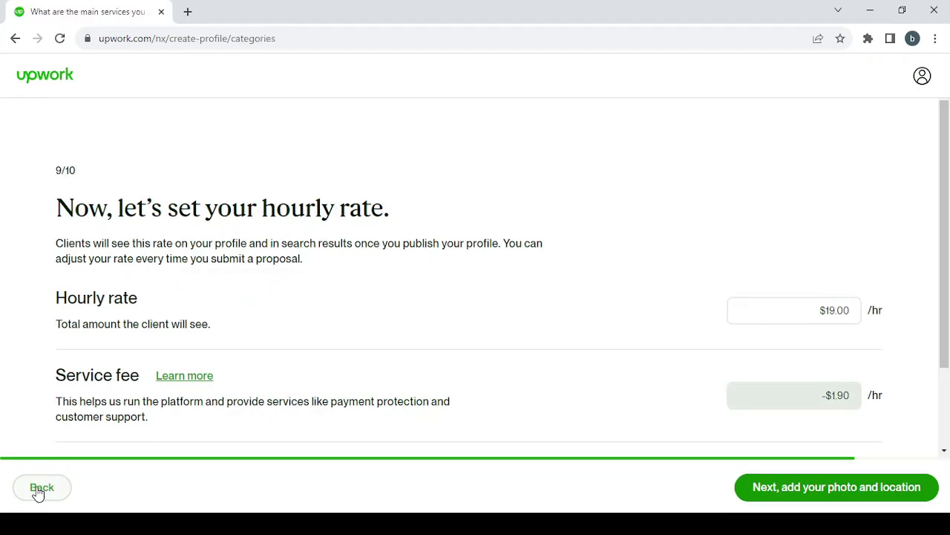
left_click(39, 492)
left_click(39, 492)
left_click(39, 492)
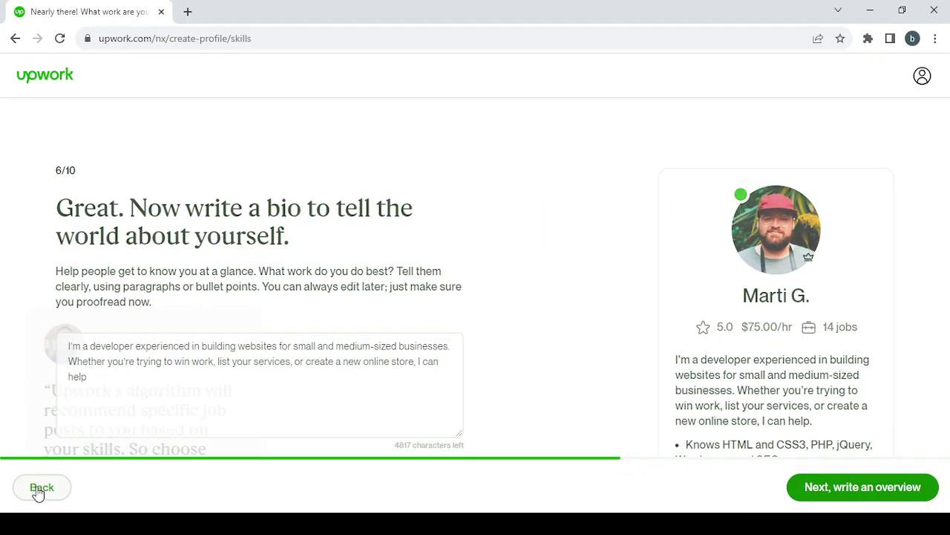
left_click(39, 492)
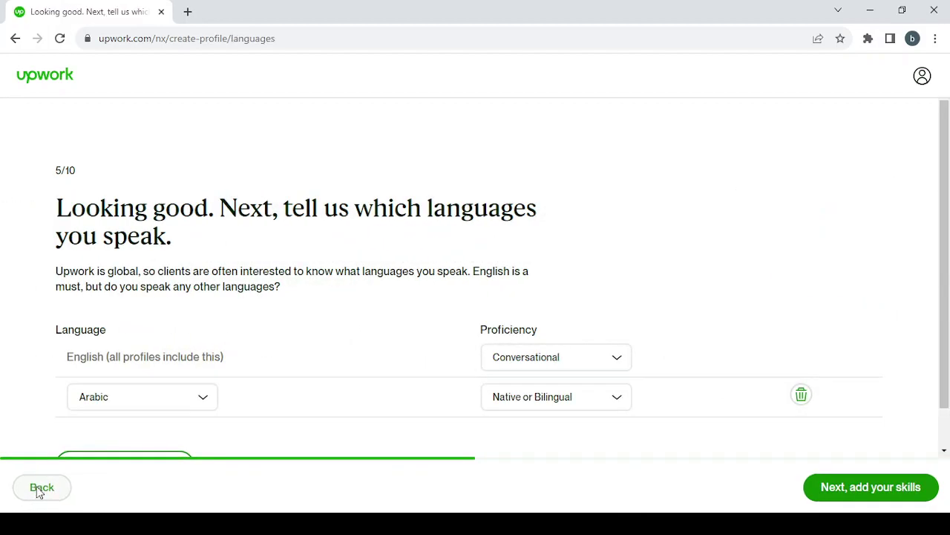
left_click(39, 492)
left_click(39, 492)
left_click(39, 492)
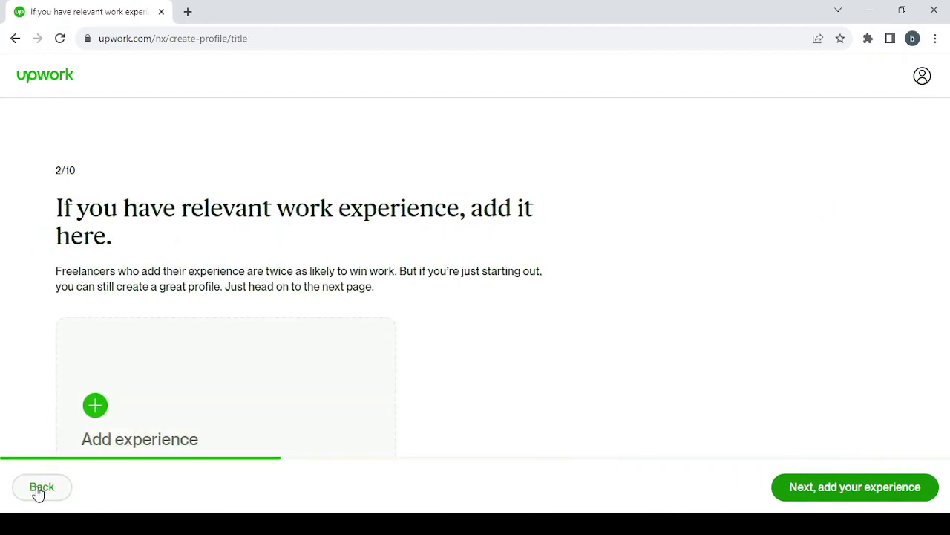
left_click(40, 492)
left_click(40, 492)
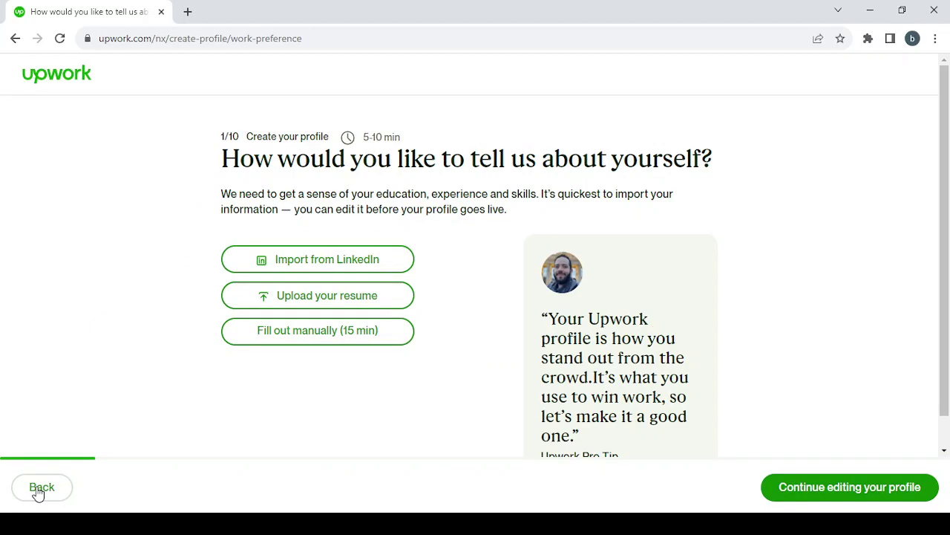
left_click(39, 492)
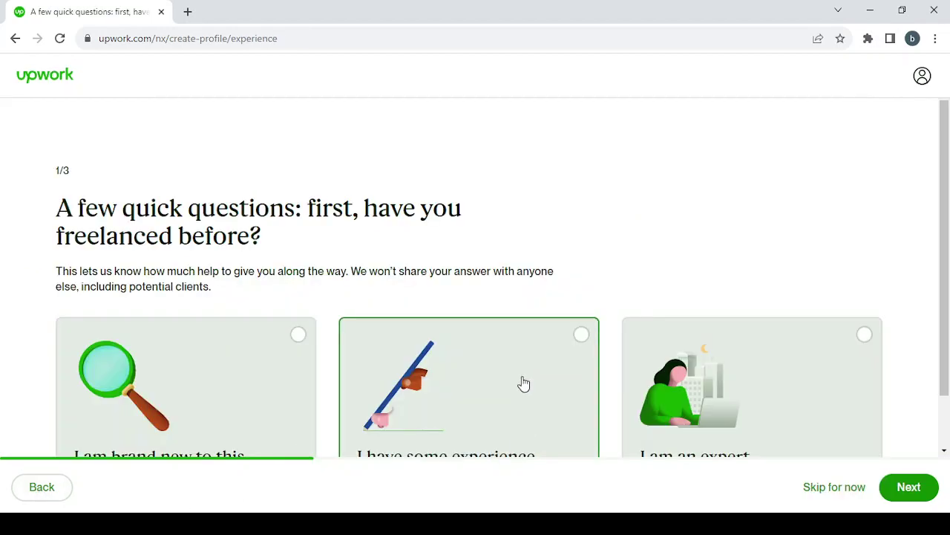
- Skip the questions about previous freelancing experience and the biggest goal for freelancing
scroll(522, 384, "down", 1)
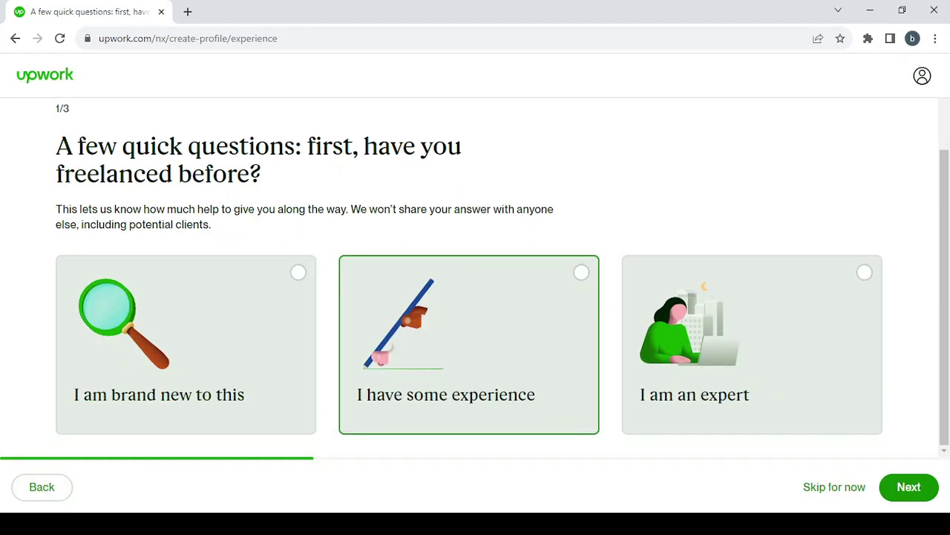
left_click(836, 490)
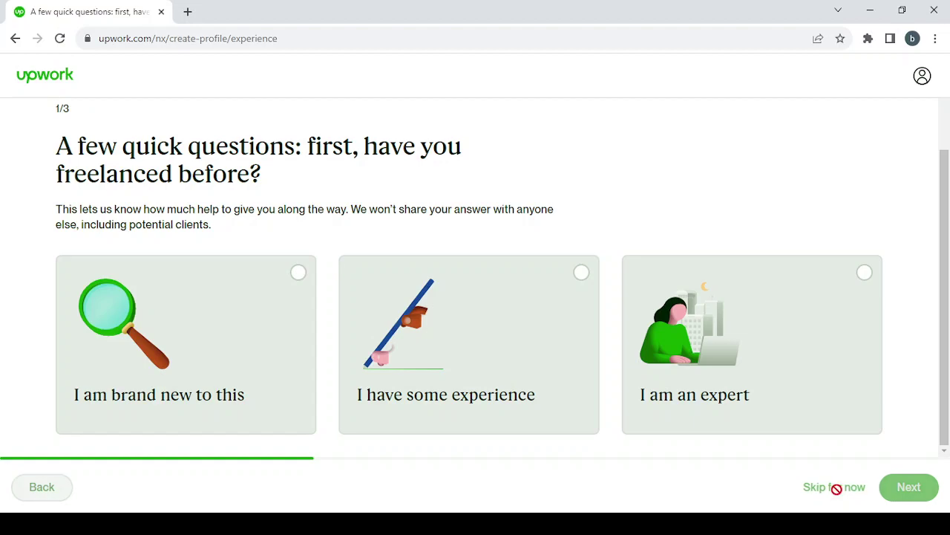
scroll(598, 386, "down", 1)
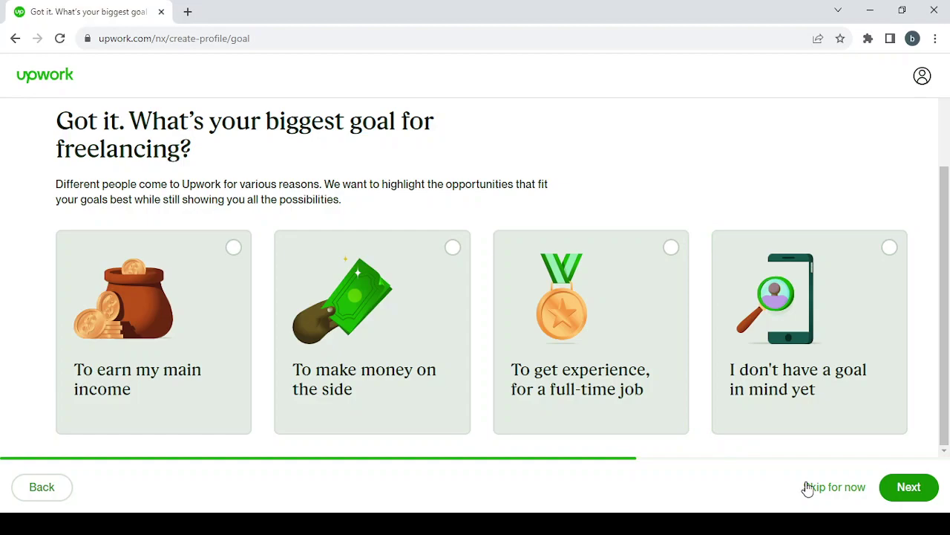
left_click(836, 490)
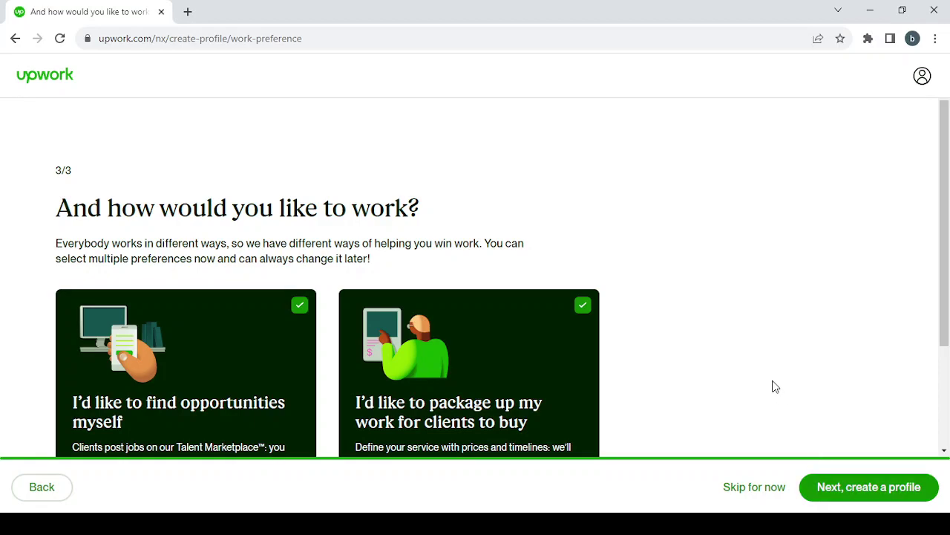
- Accept the preselected work preferences and start a new profile filled out manually, discarding the existing profile data
scroll(775, 387, "down", 2)
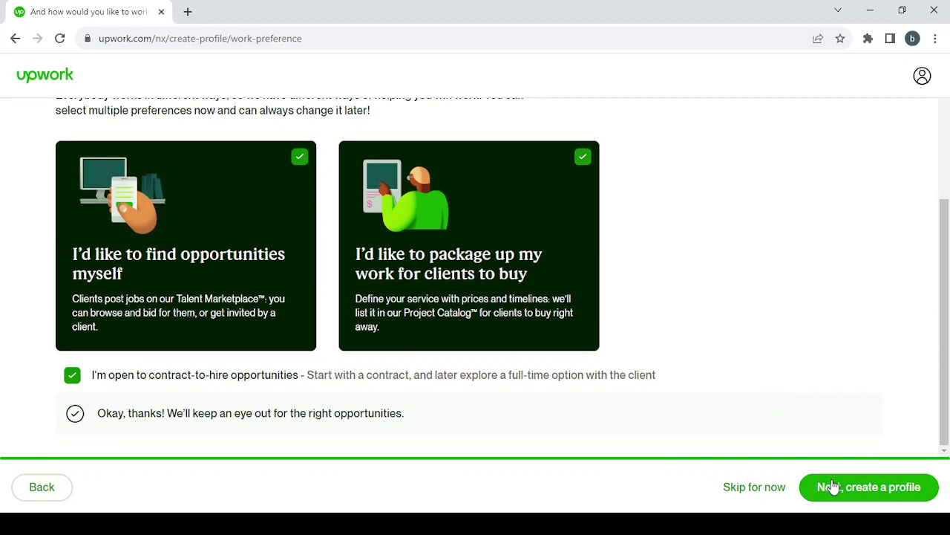
left_click(831, 486)
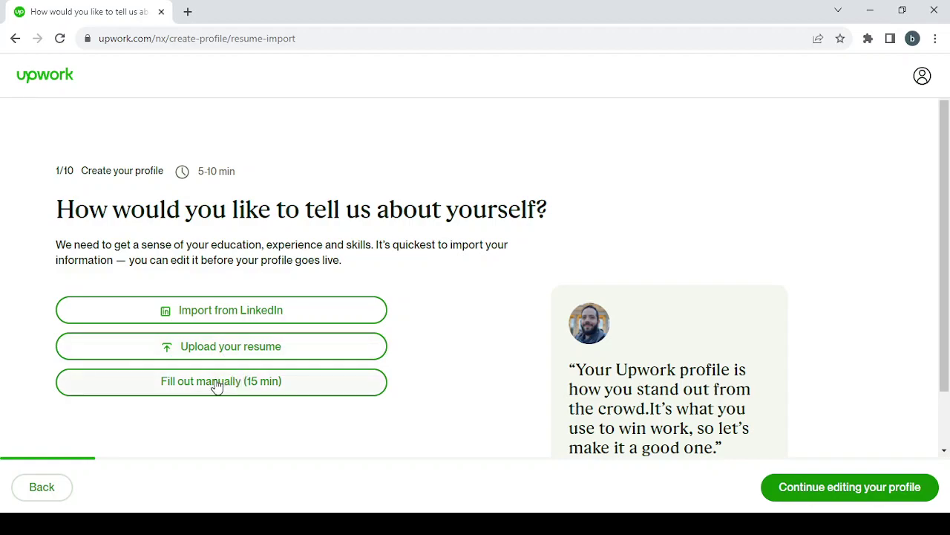
left_click(217, 387)
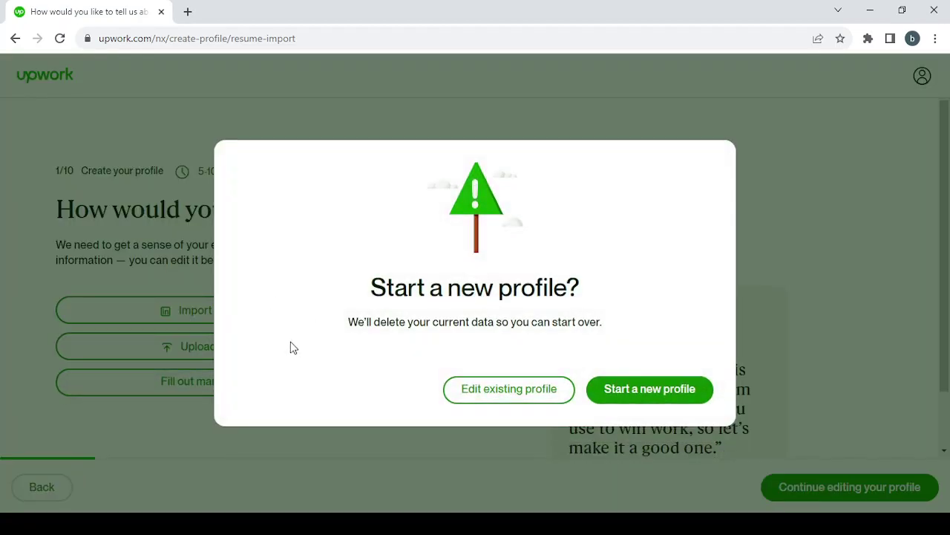
left_click(668, 394)
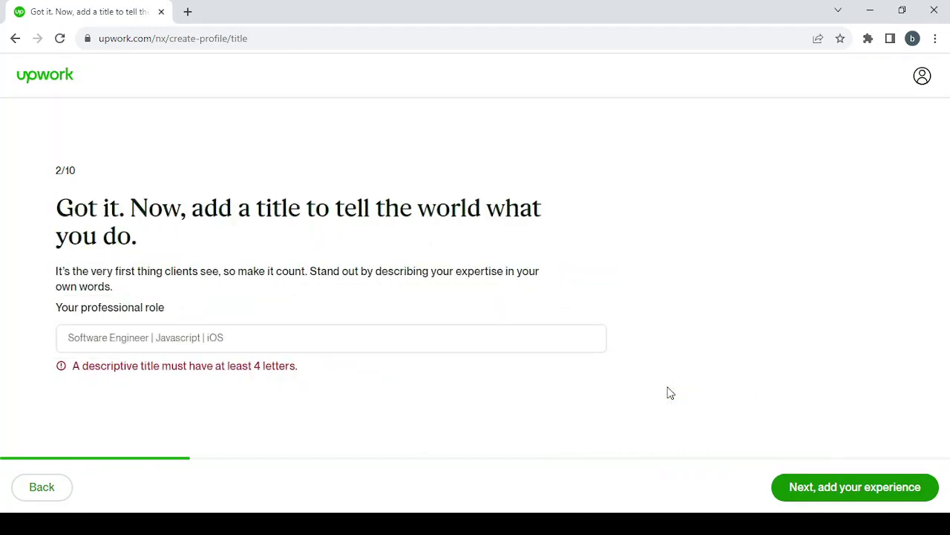
- Enter "3D Modeler" as the professional role and continue to the work experience page
left_click(251, 343)
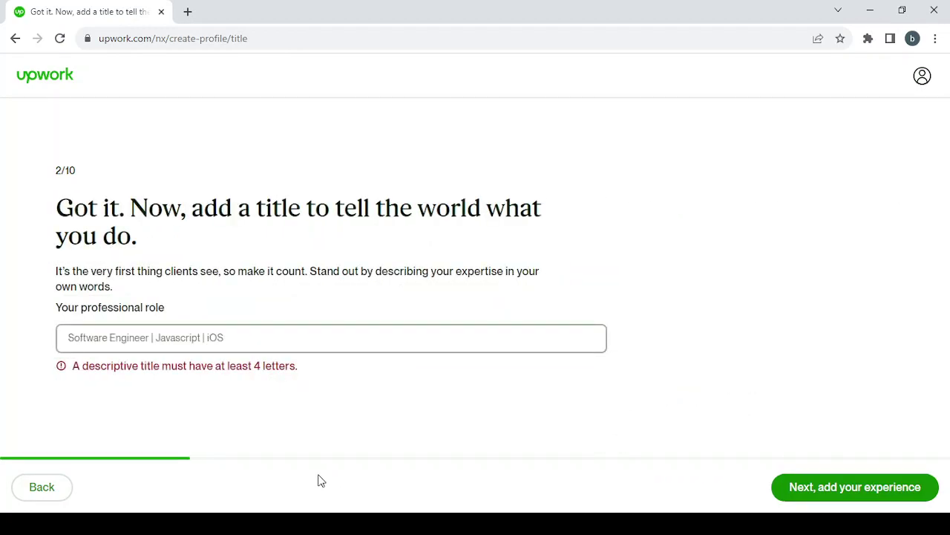
key("alt+Tab")
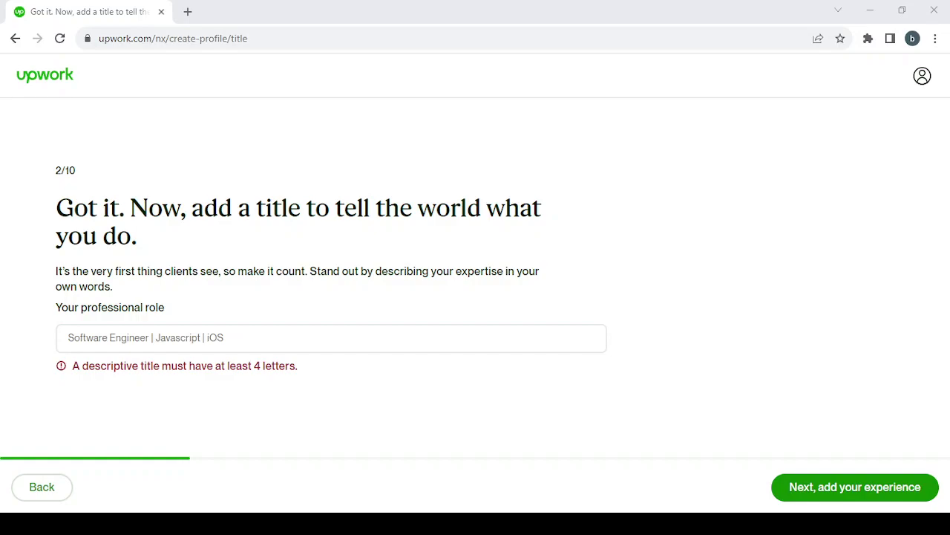
left_click(178, 336)
type("3D Modeler")
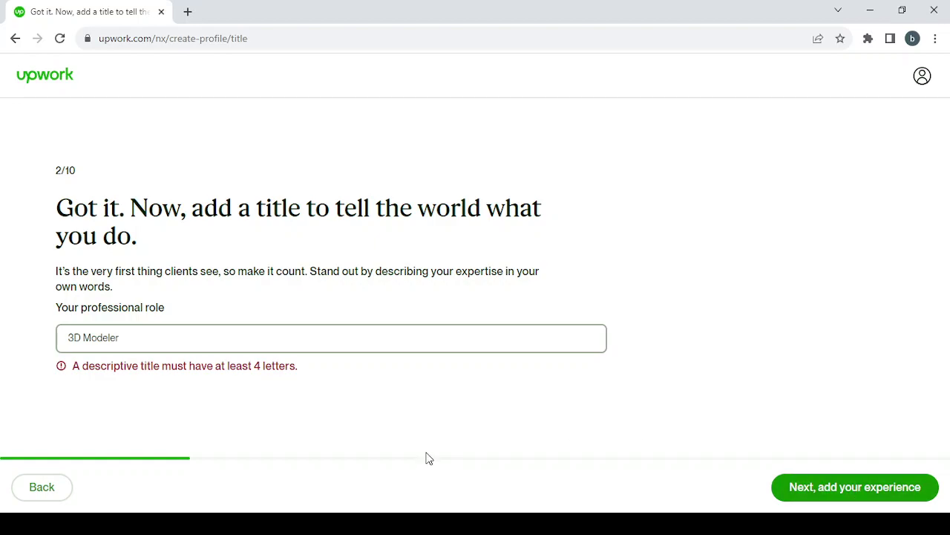
left_click(849, 490)
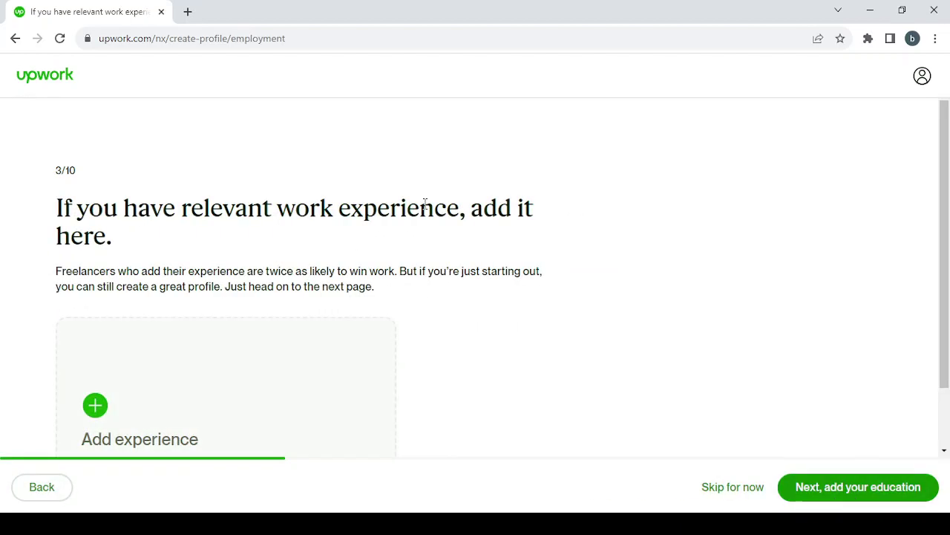
- Skip adding work experience and education to the profile
scroll(424, 205, "down", 1)
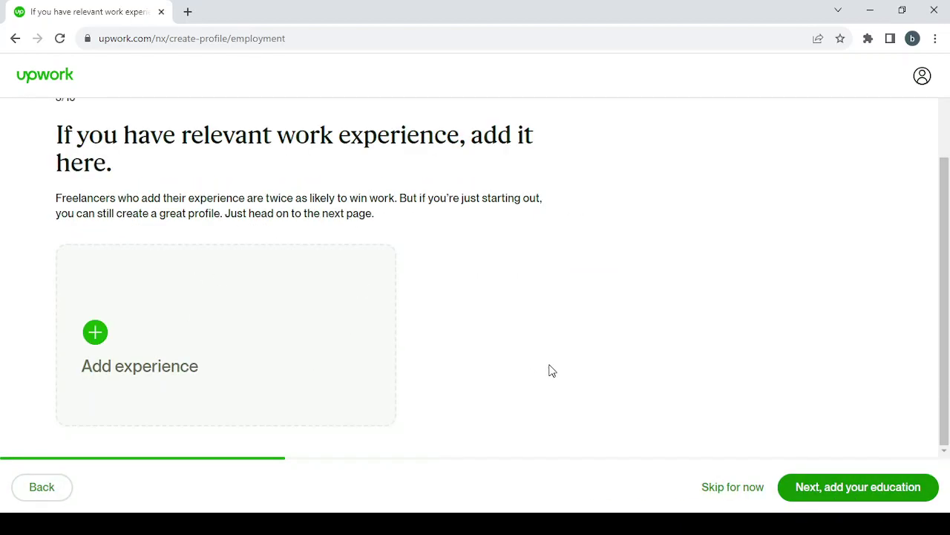
left_click(729, 490)
scroll(355, 338, "down", 1)
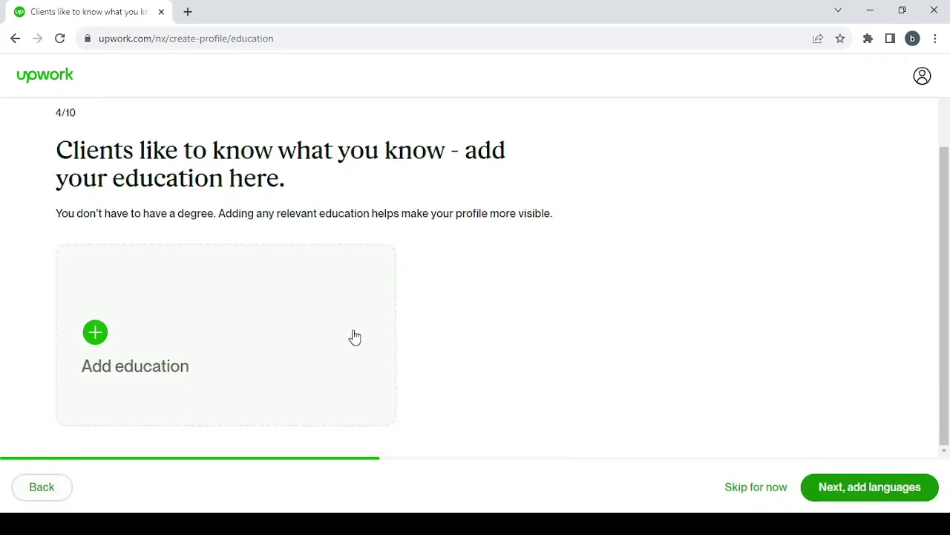
left_click(745, 490)
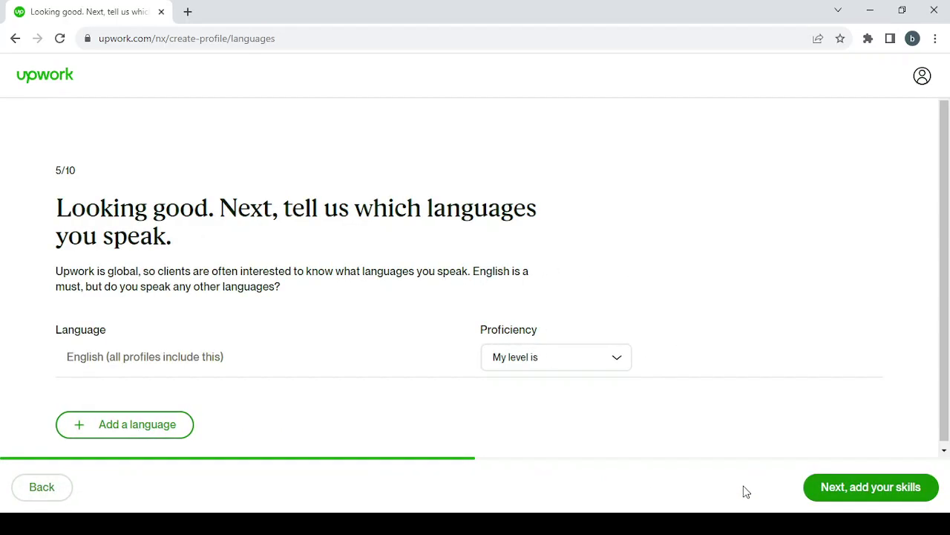
- Set the English proficiency level to Conversational
scroll(429, 340, "down", 1)
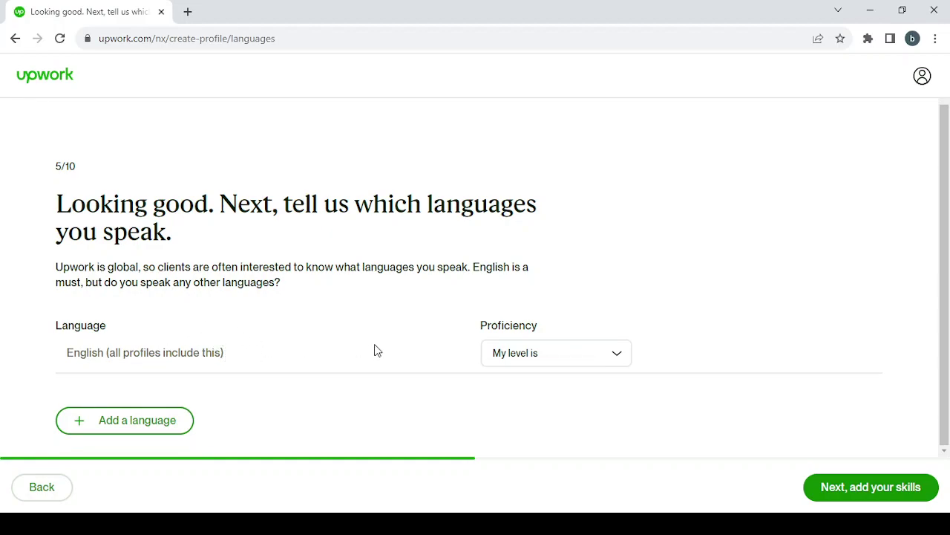
left_click(549, 353)
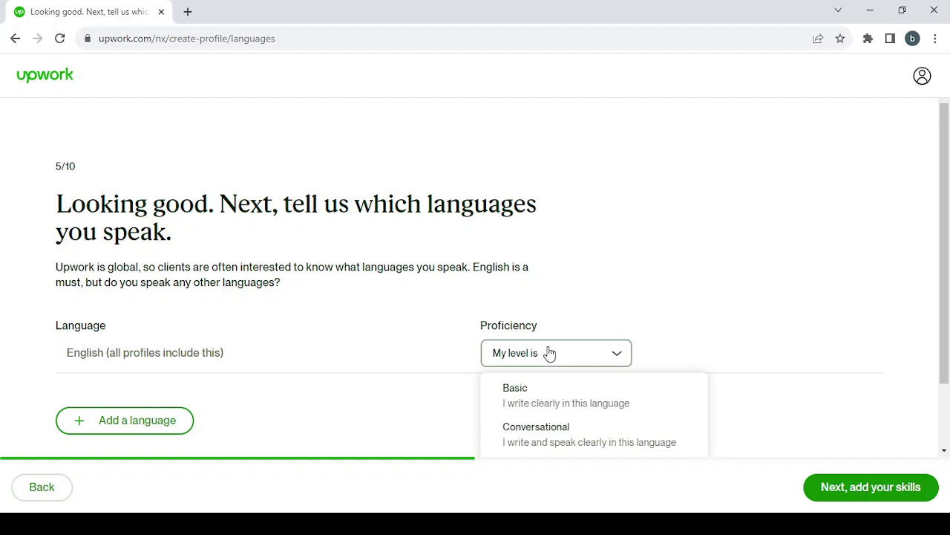
scroll(549, 353, "down", 1)
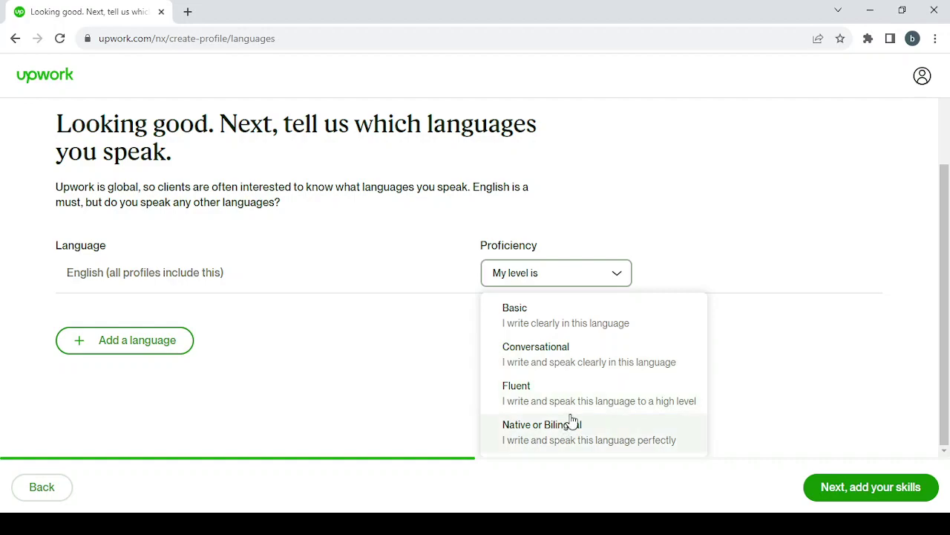
left_click(586, 355)
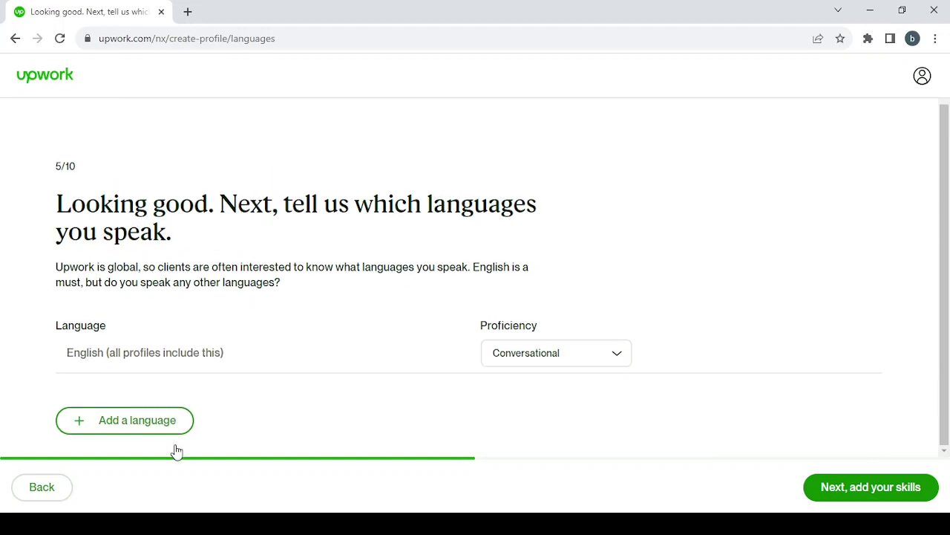
- Add Arabic as a second language at Native or Bilingual proficiency and continue to the skills page
left_click(108, 428)
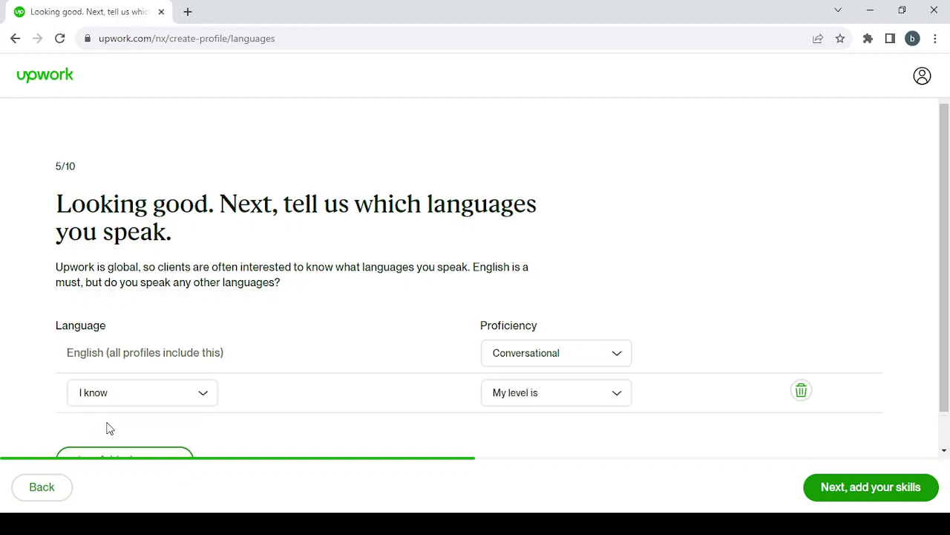
left_click(149, 403)
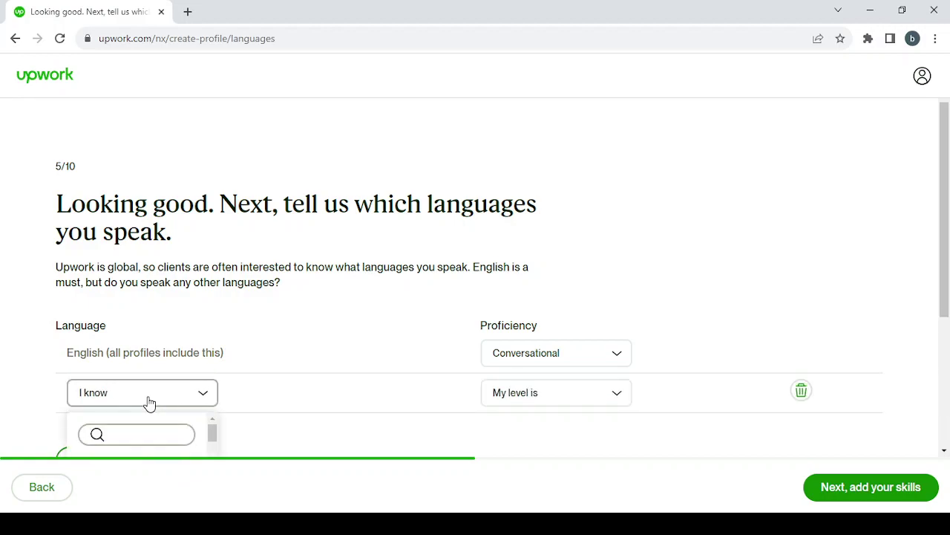
type("ar")
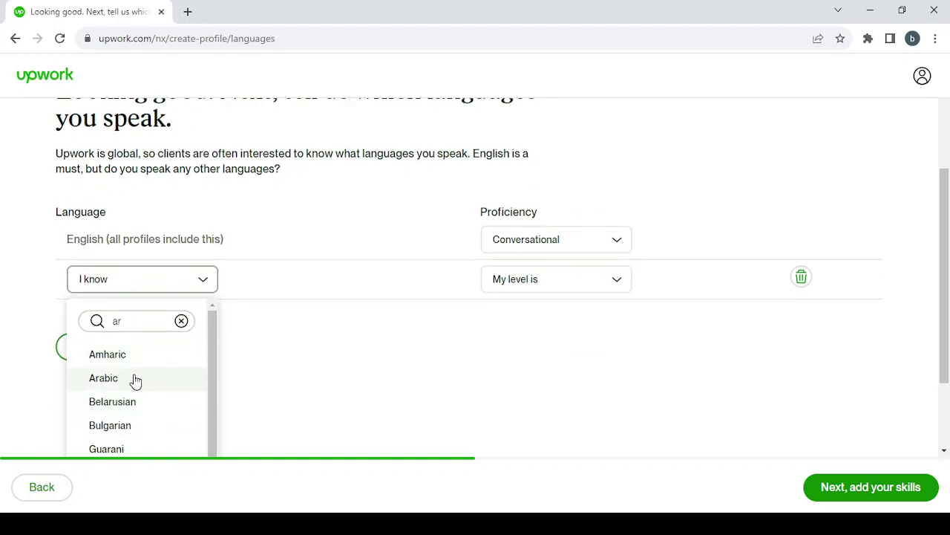
left_click(135, 380)
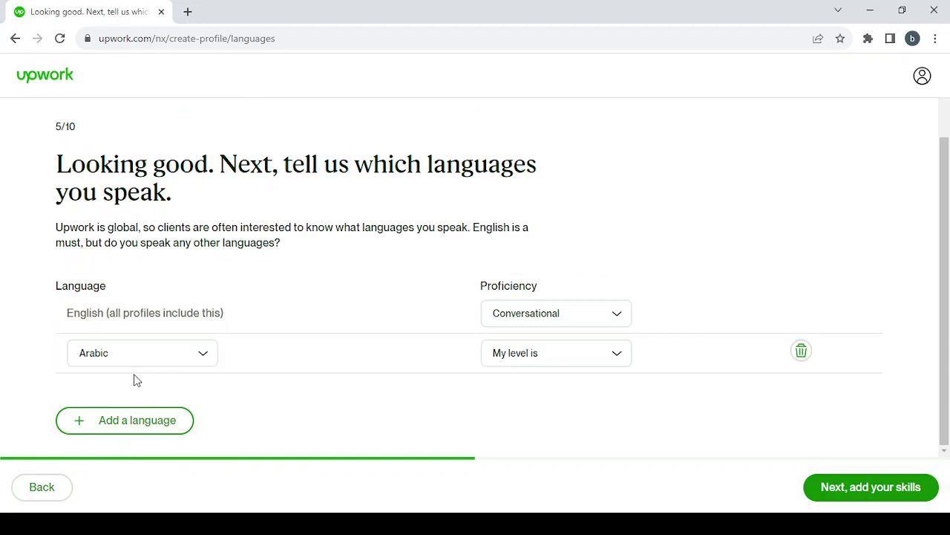
left_click(604, 367)
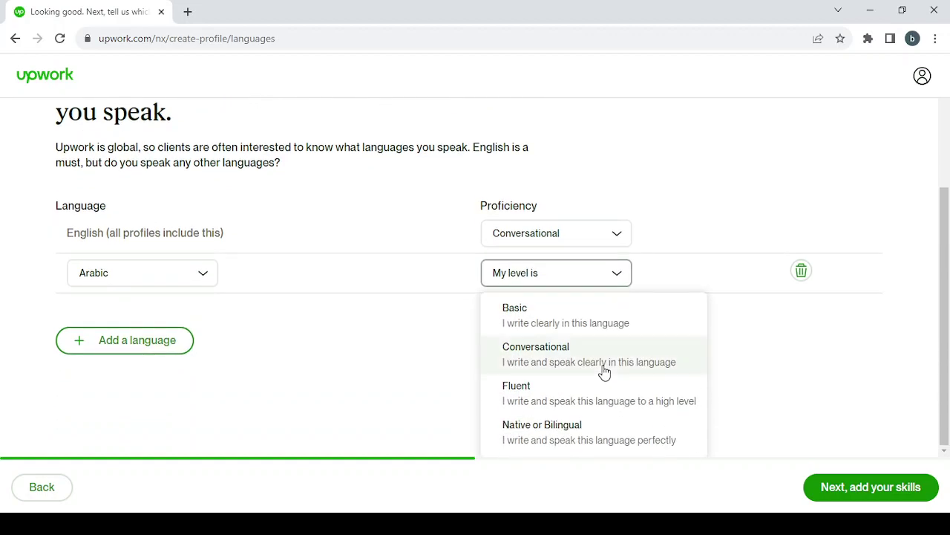
left_click(579, 438)
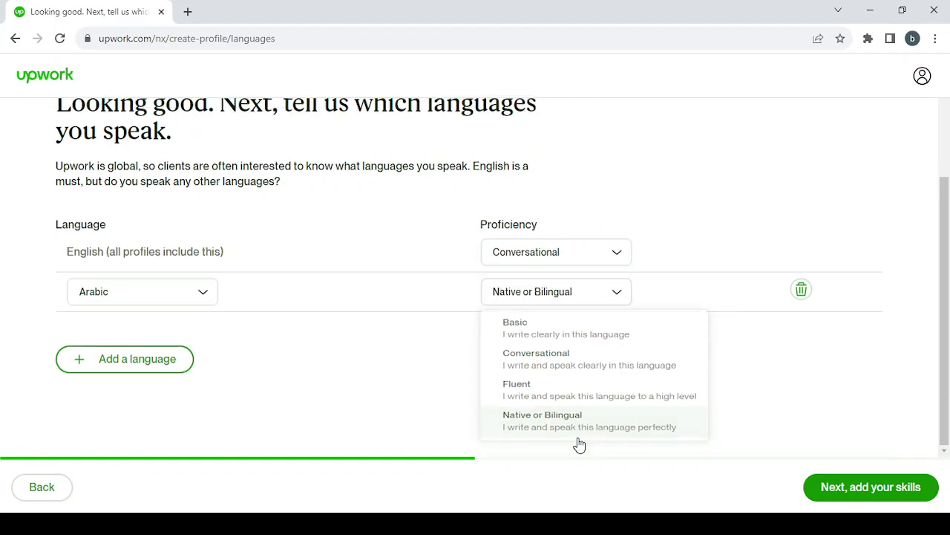
left_click(870, 489)
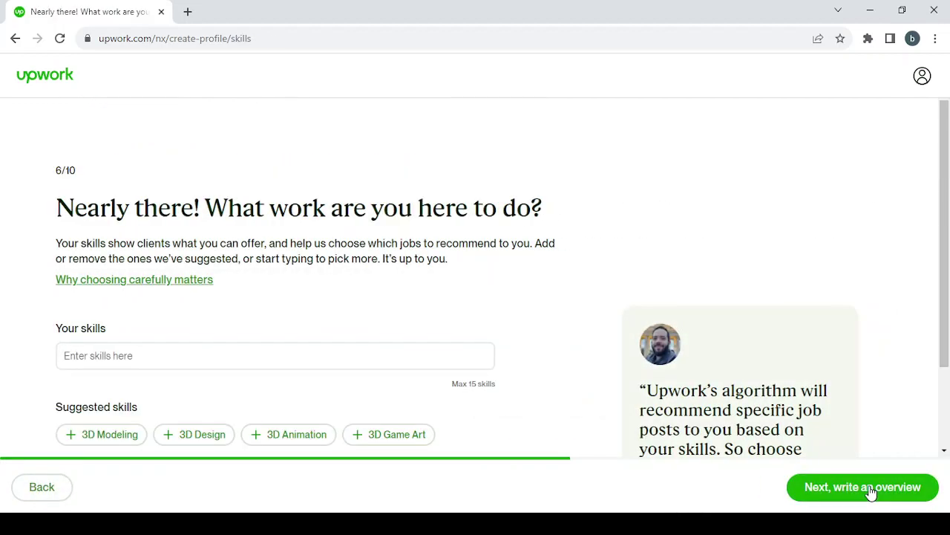
- Add the suggested skill 3D Modeling to the profile and continue to the overview page
scroll(510, 266, "down", 2)
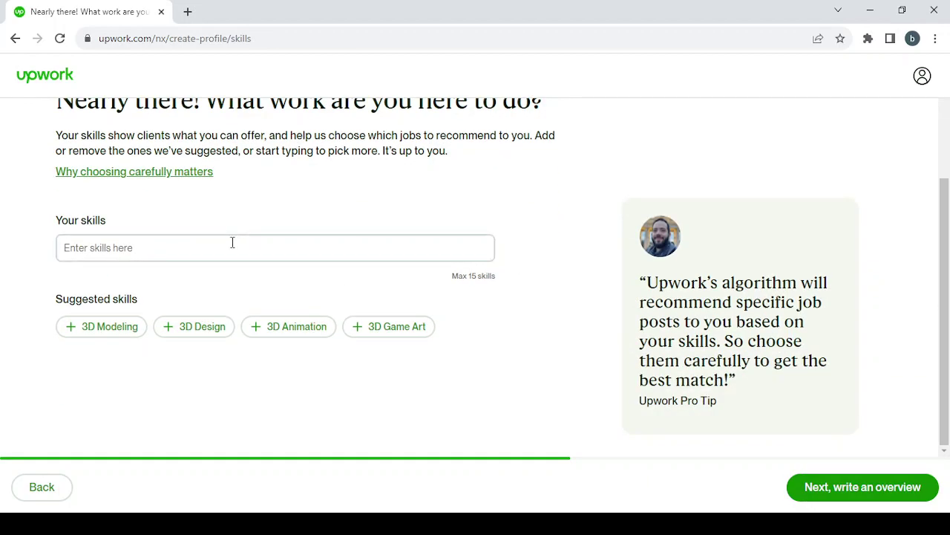
left_click(95, 332)
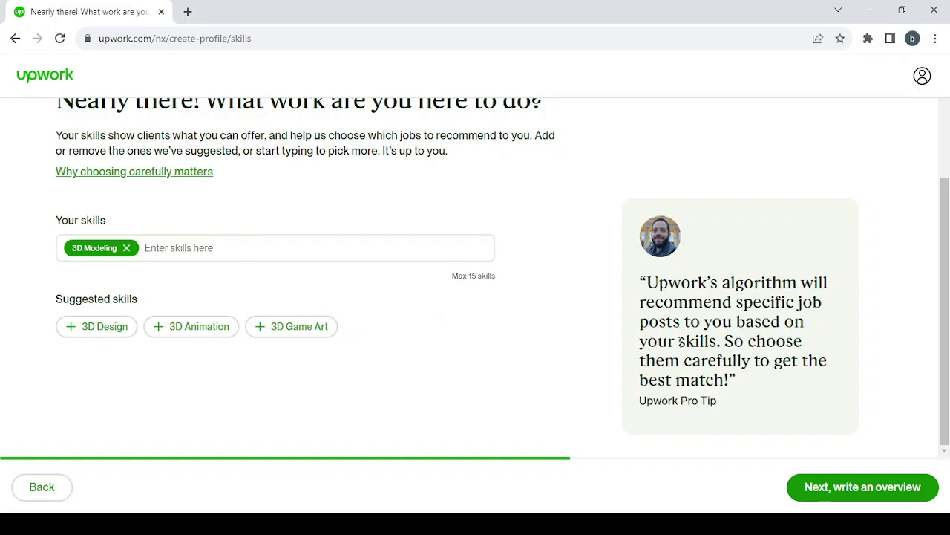
left_click(898, 490)
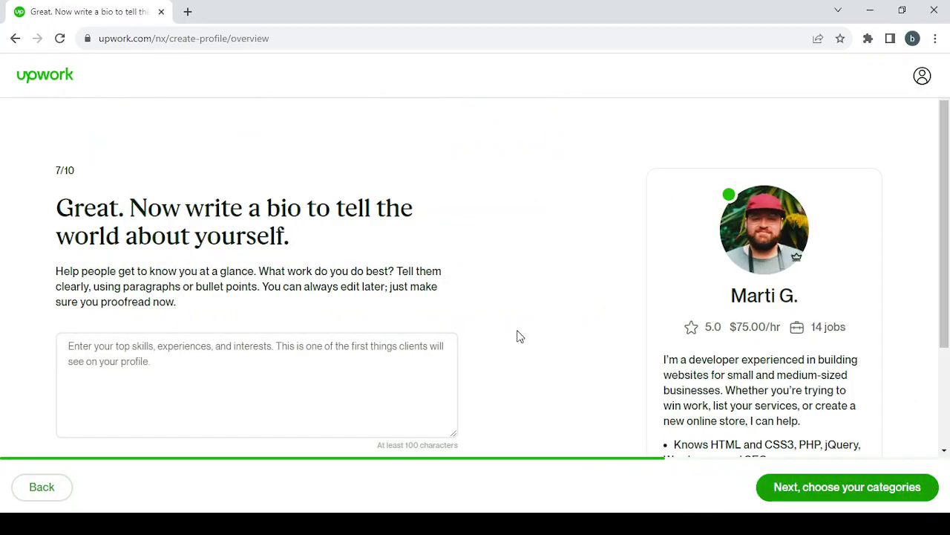
- Copy the sample profile's introductory paragraph into the bio and continue to the service categories
scroll(516, 335, "down", 2)
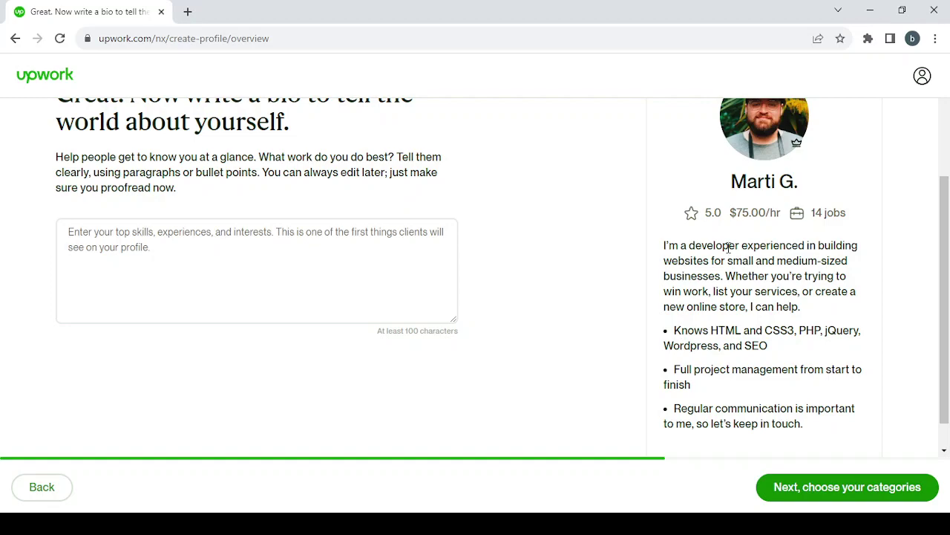
scroll(738, 293, "down", 1)
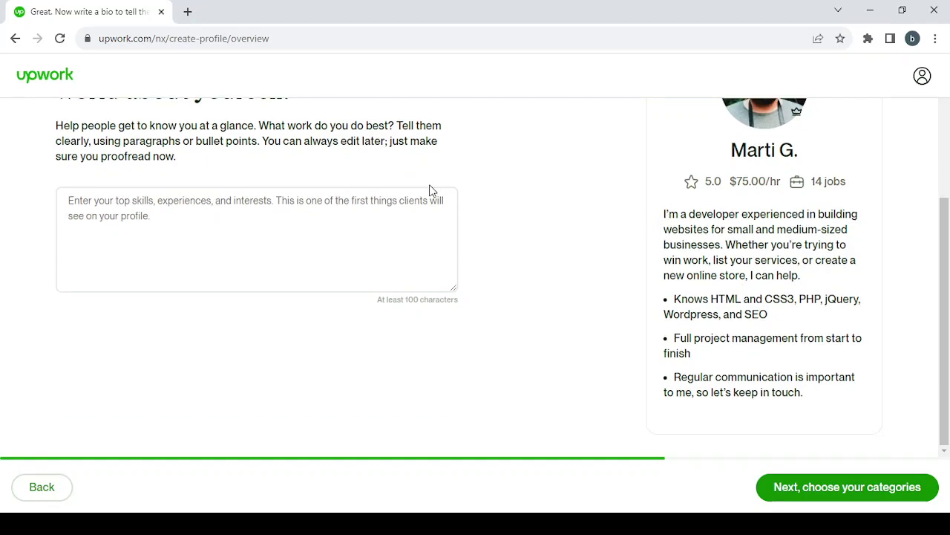
left_click(309, 200)
left_click_drag(806, 278, 659, 217)
key("ctrl+c")
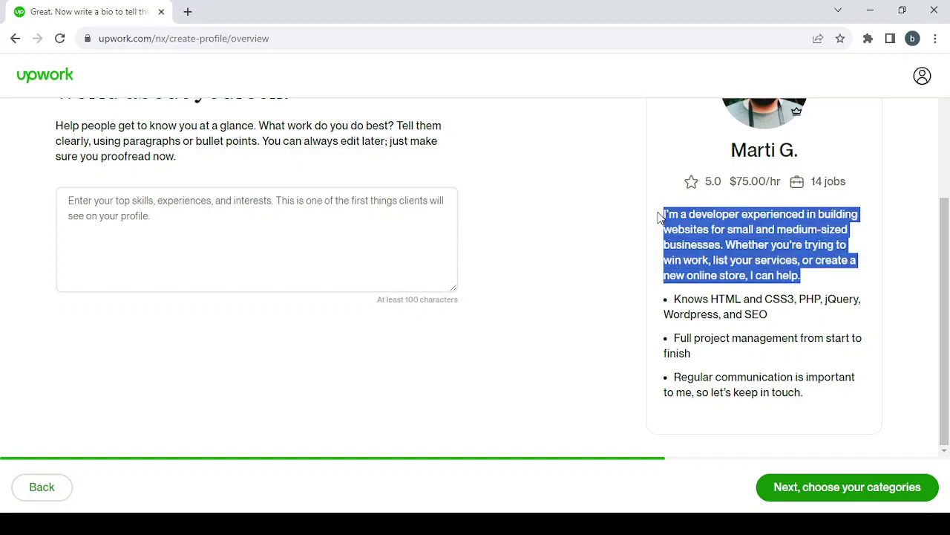
left_click(250, 192)
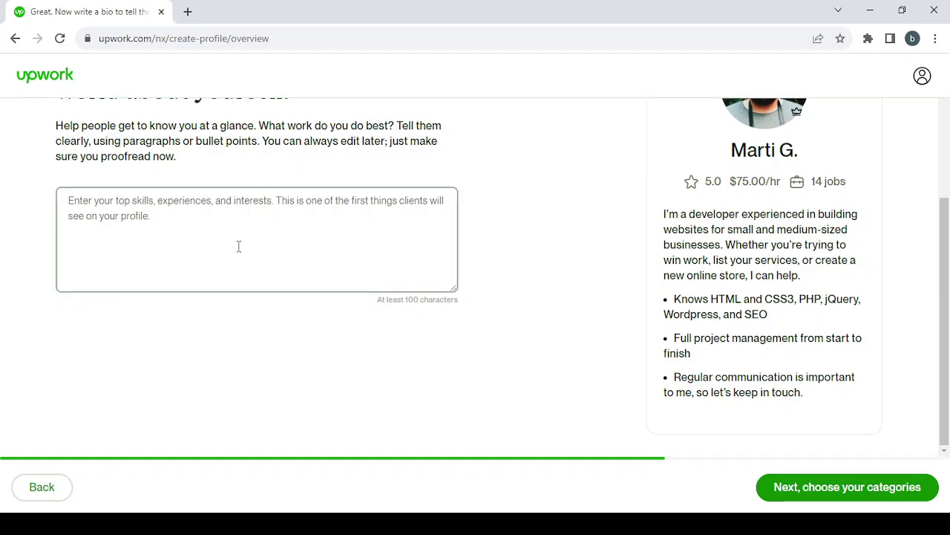
key("ctrl+v")
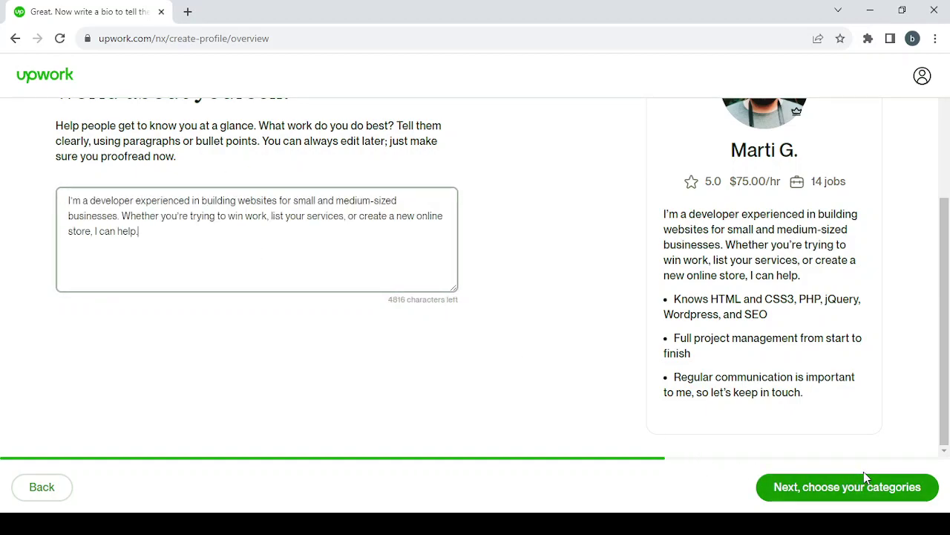
left_click(855, 493)
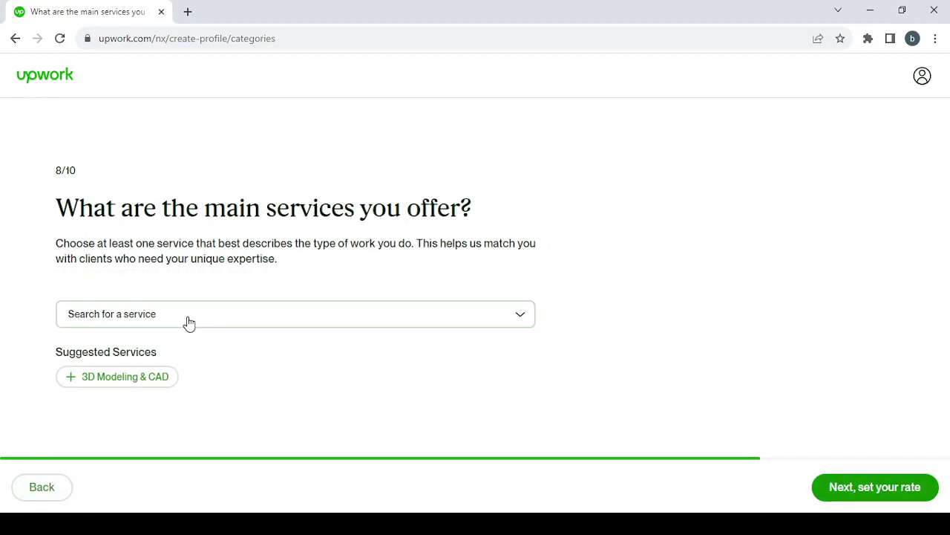
- Select the suggested service 3D Modeling & CAD and continue to the hourly rate page
left_click(125, 378)
scroll(413, 423, "down", 1)
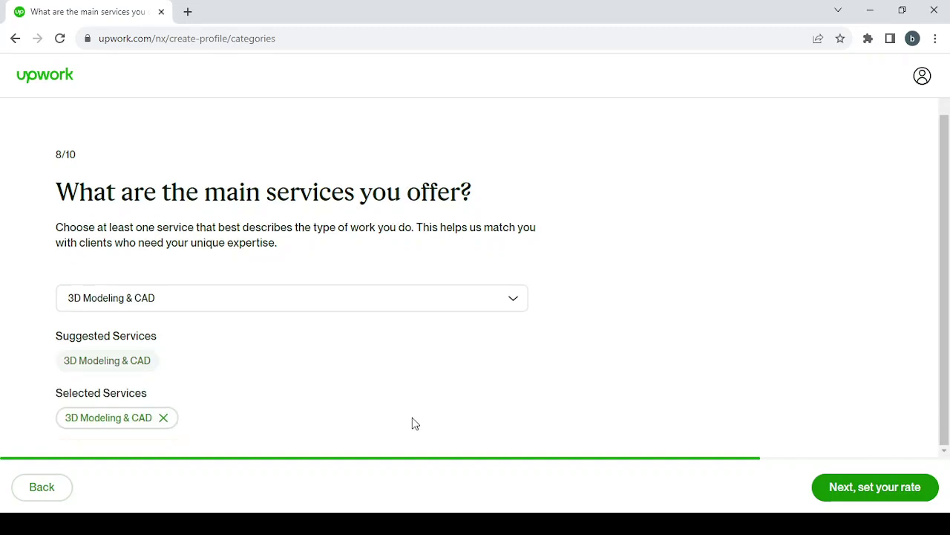
left_click(868, 493)
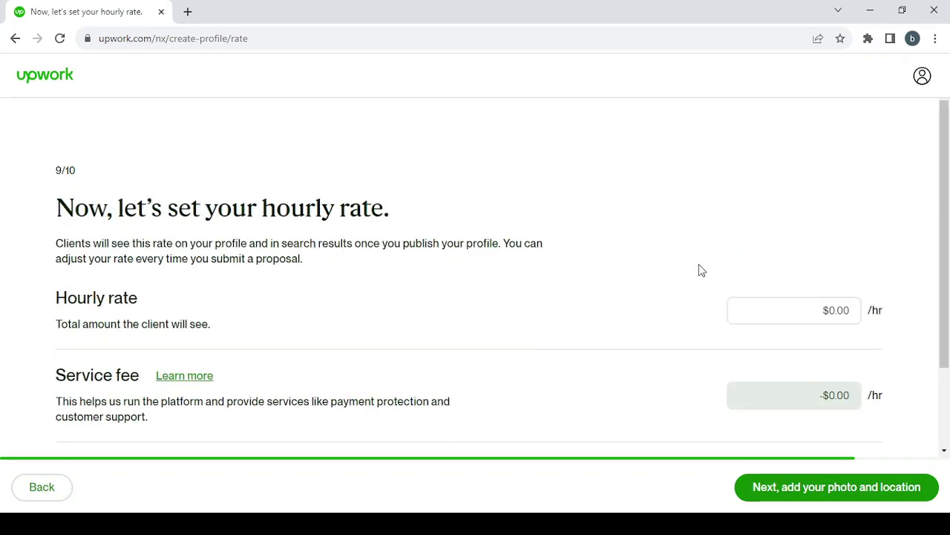
- Set the hourly rate to $20 and continue to the photo and location page
left_click(814, 313)
type("2")
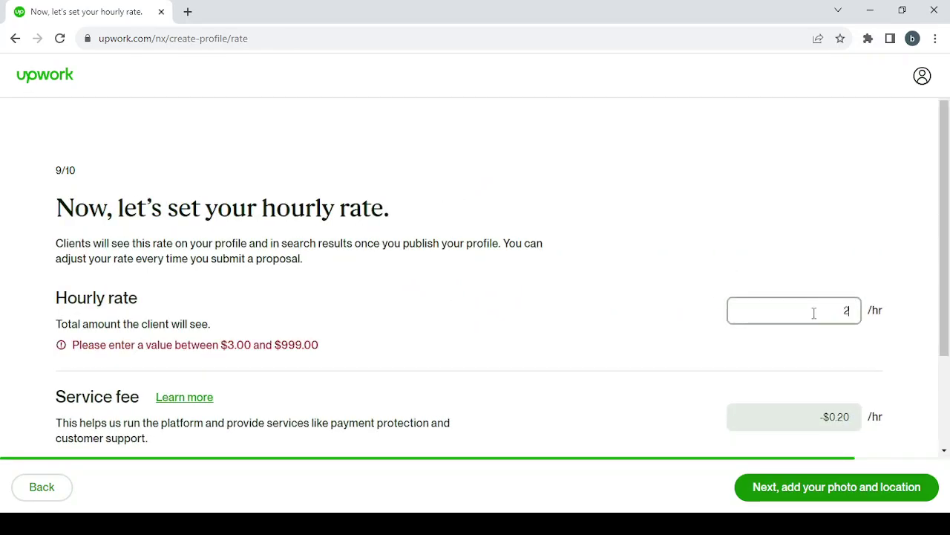
type("0")
scroll(816, 319, "down", 2)
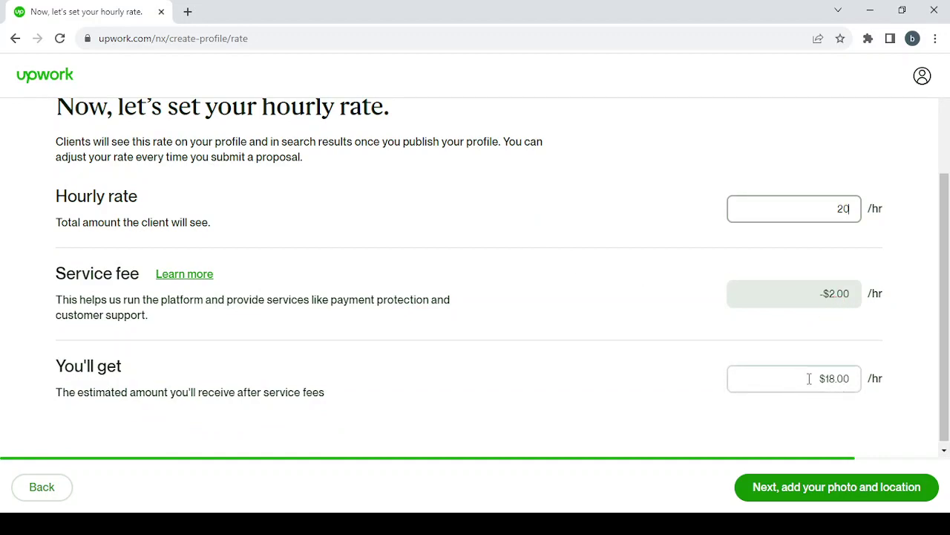
left_click(886, 490)
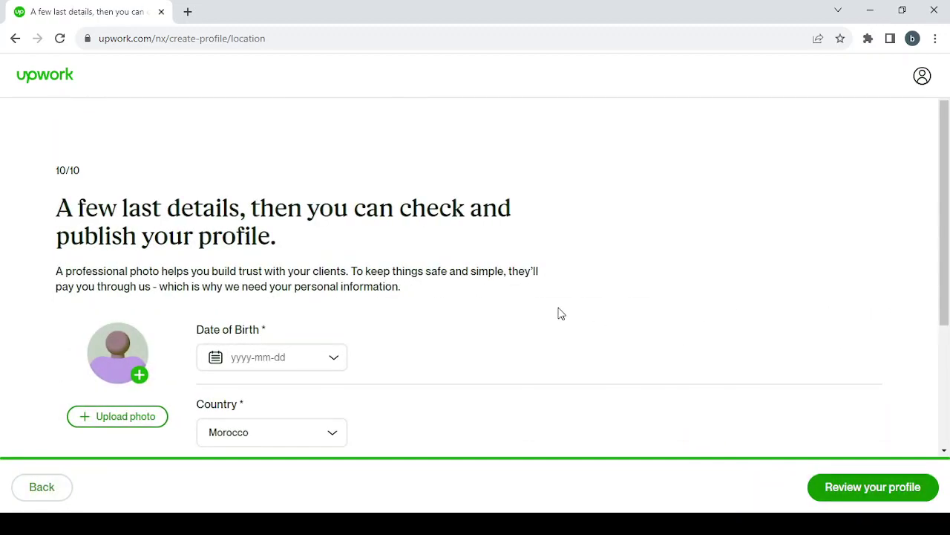
scroll(562, 313, "down", 1)
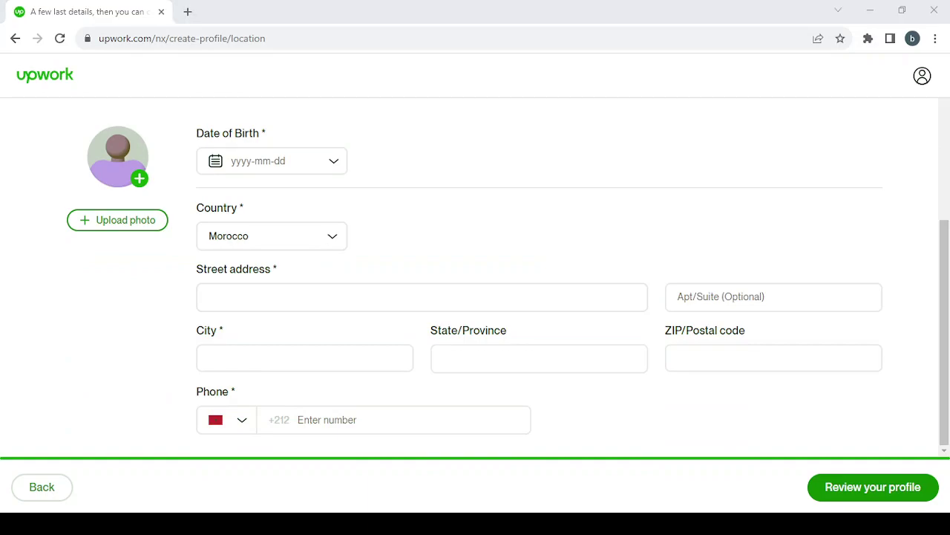
left_click(104, 225)
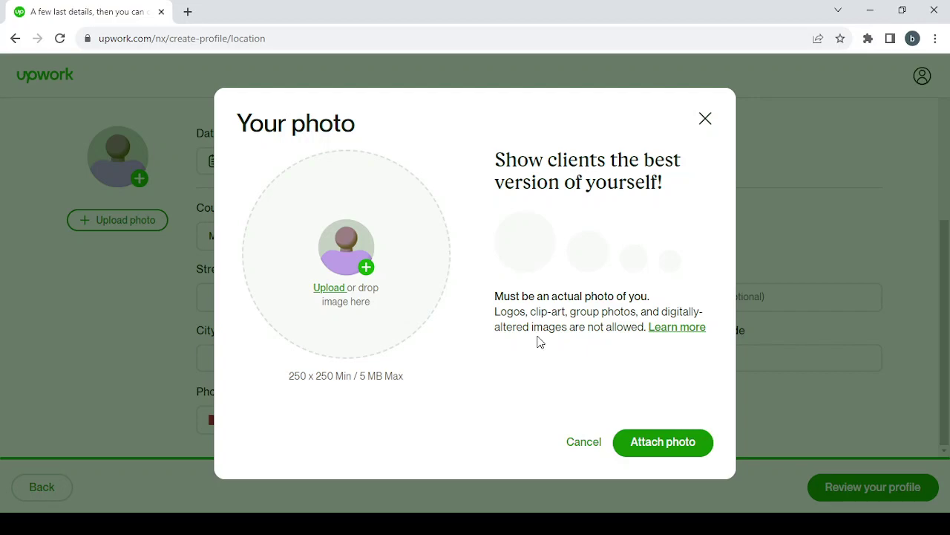
left_click(707, 121)
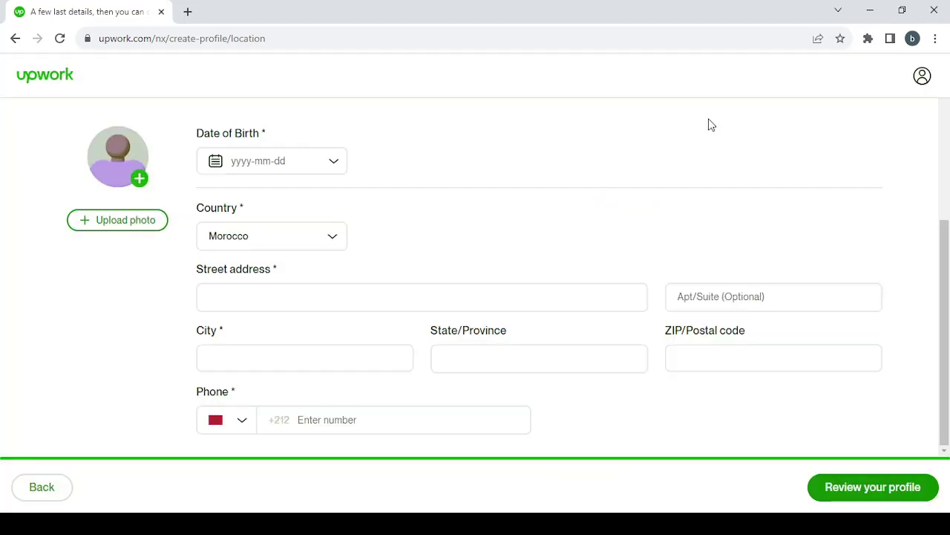
- Log out of the freelancer account and open the public page for finding work for your skills
left_click(922, 77)
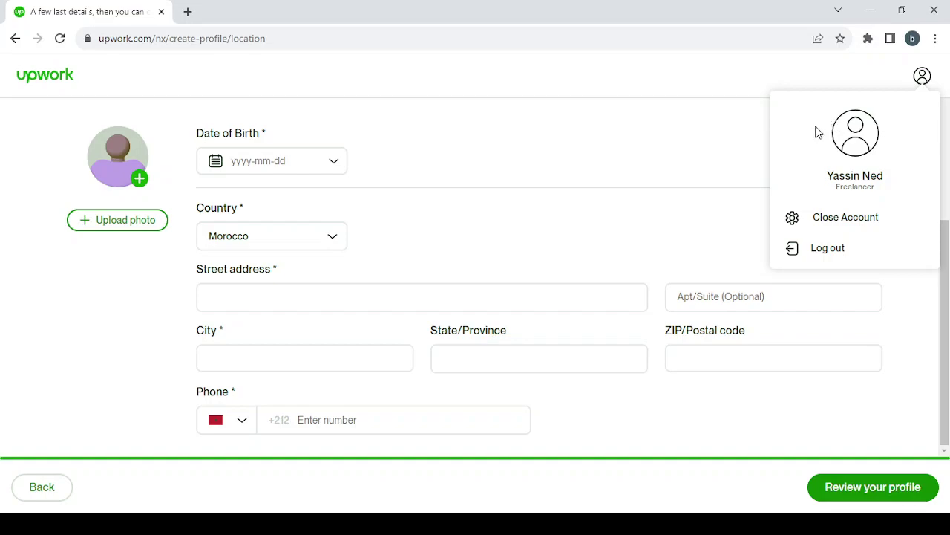
left_click(829, 248)
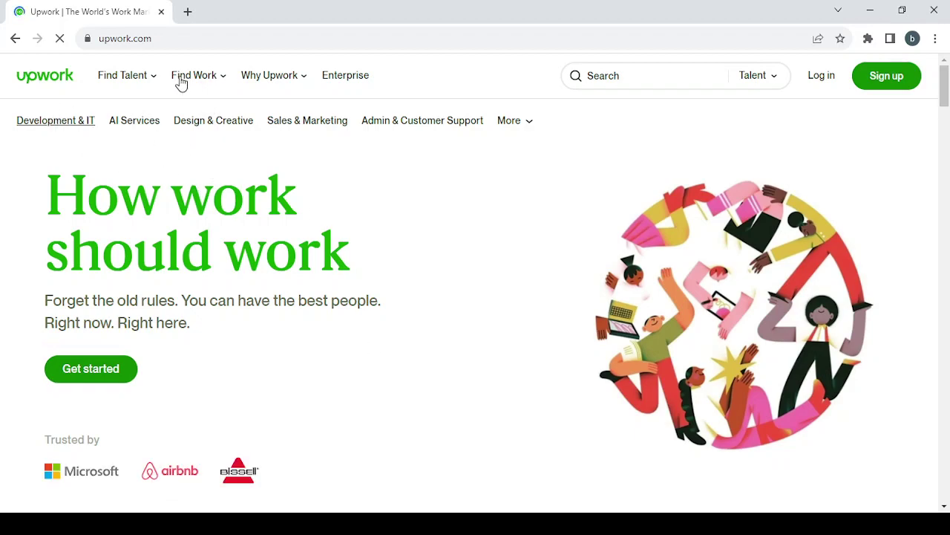
mouse_move(206, 87)
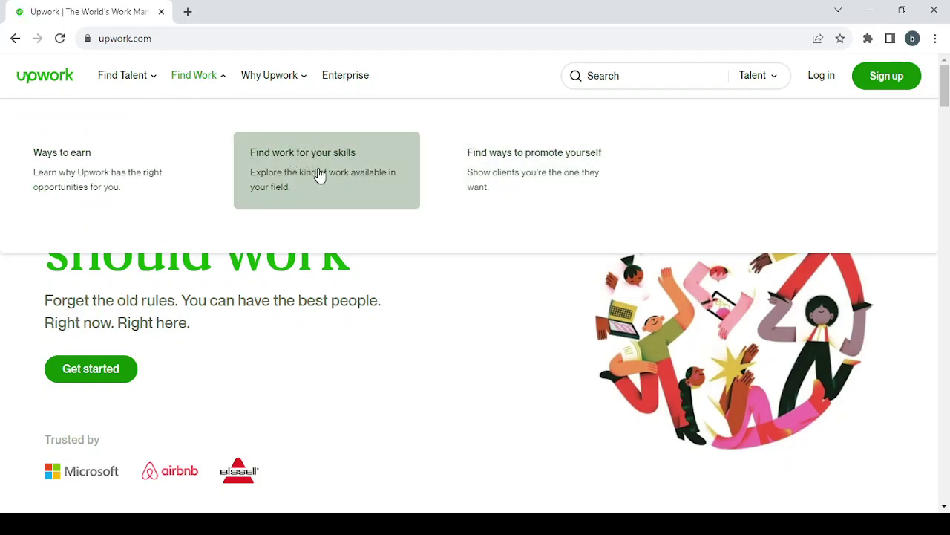
left_click(319, 174)
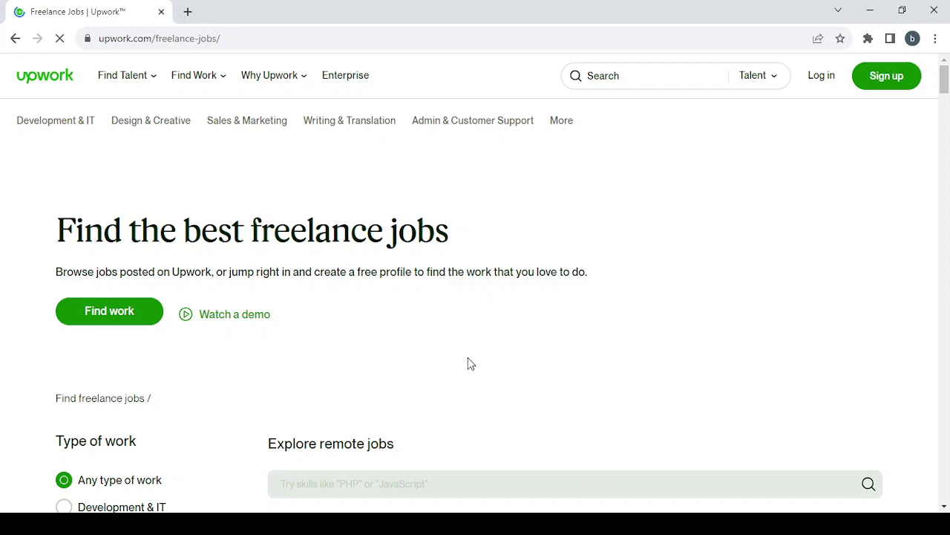
- Search the remote jobs for "3D Modeler" and browse the job posts in the matching category
scroll(468, 363, "down", 4)
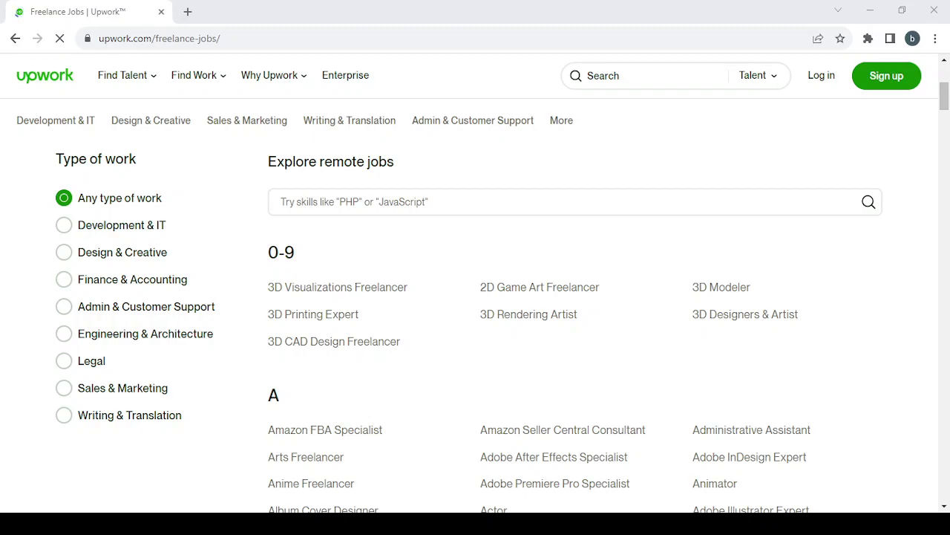
left_click(326, 205)
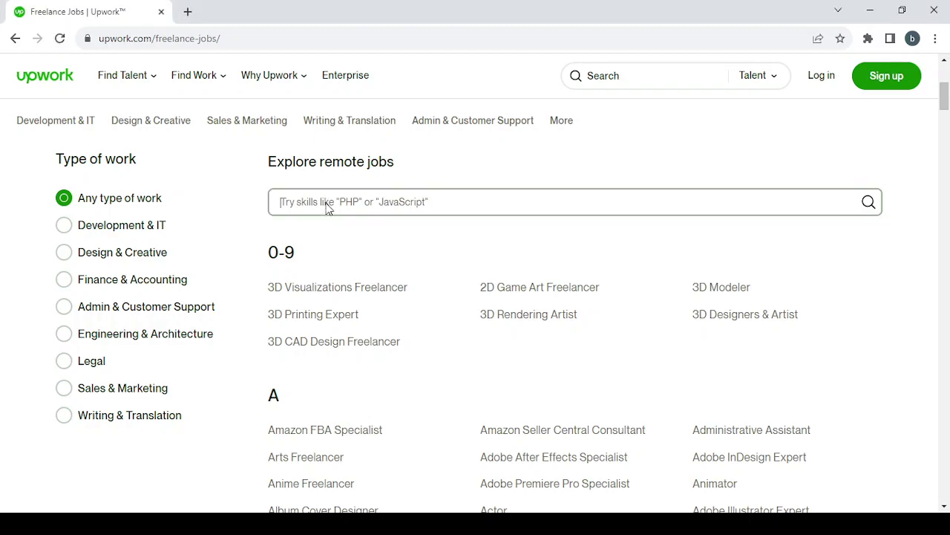
type("3D Modeler")
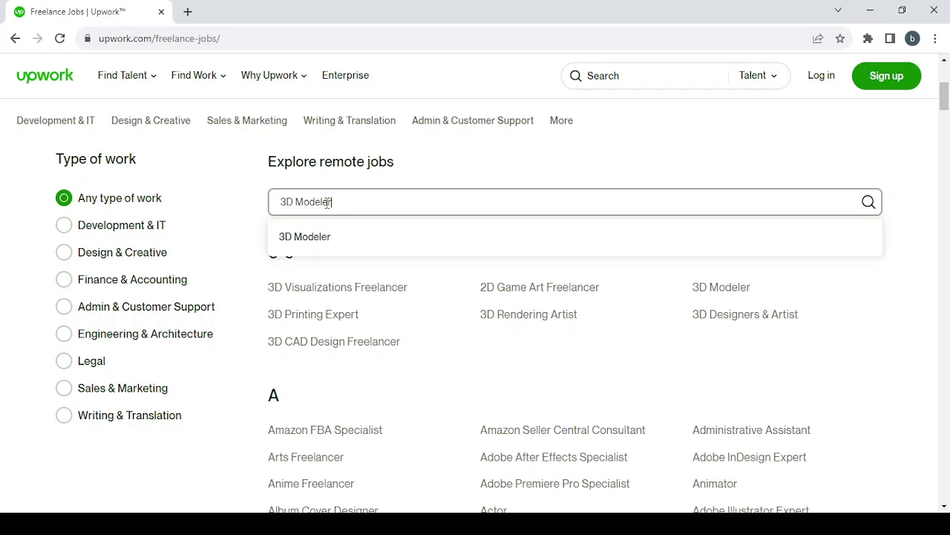
key("Return")
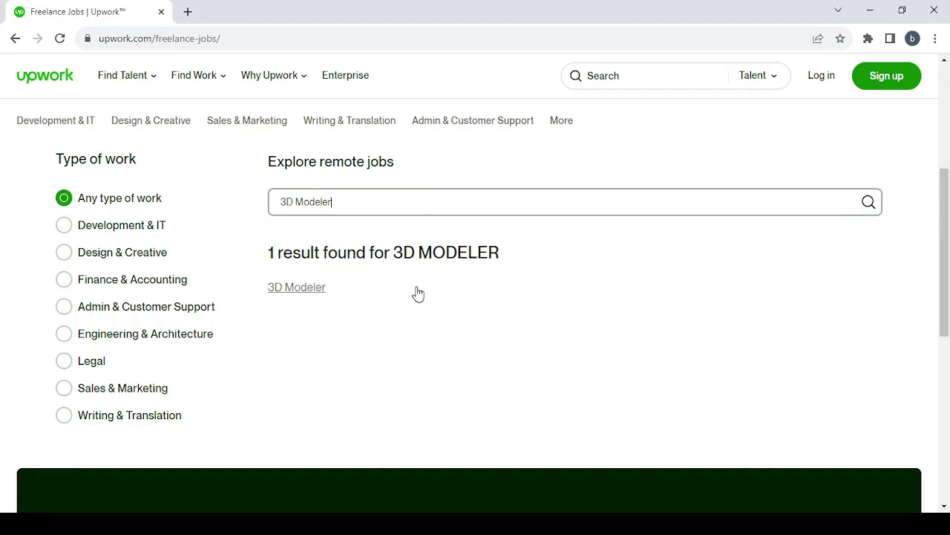
scroll(418, 292, "down", 1)
scroll(418, 292, "up", 1)
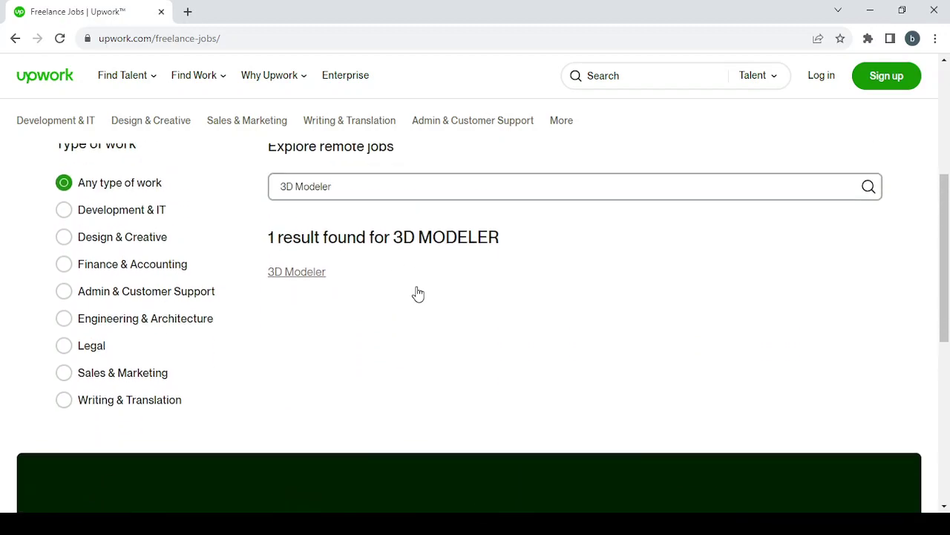
left_click(286, 275)
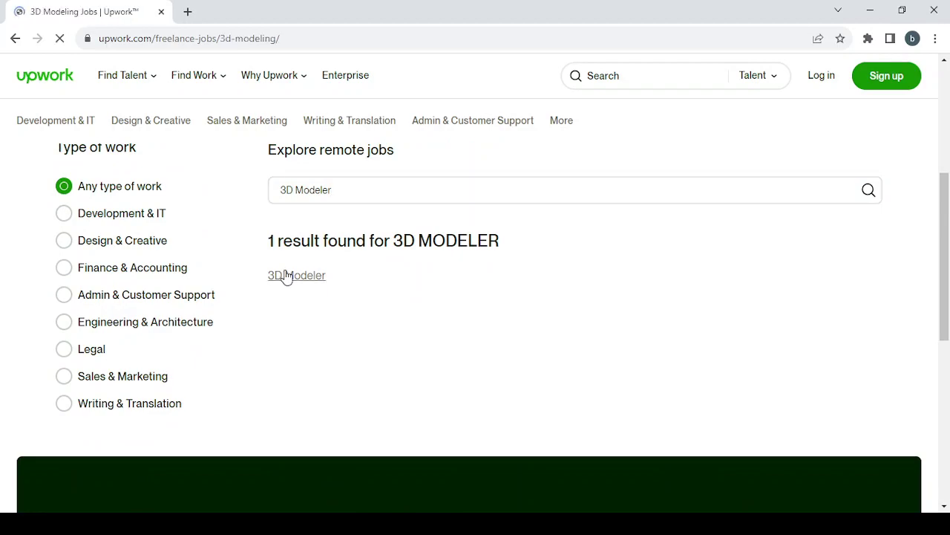
scroll(410, 430, "down", 5)
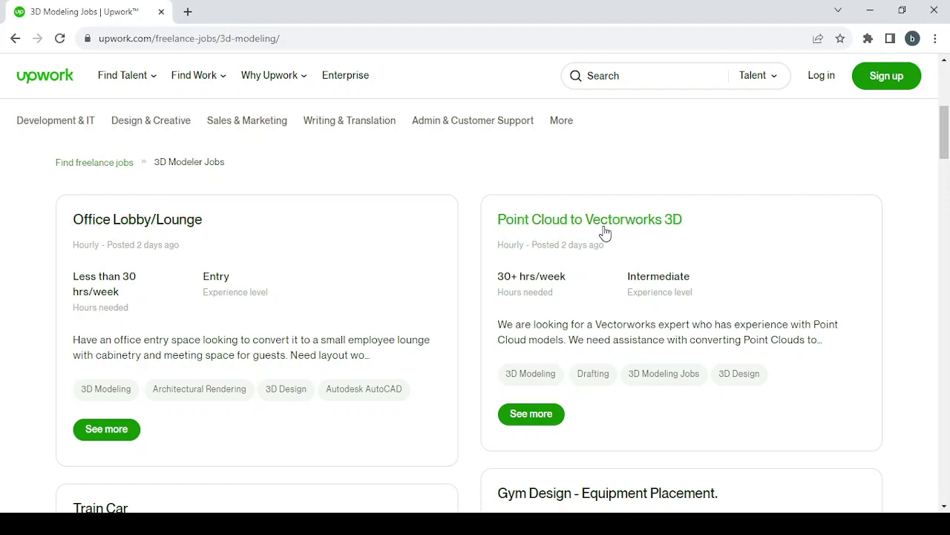
- Look through the 3D Modeler job posts and open the full listing for 600 Sq FT Garage 3D Render
scroll(791, 324, "down", 4)
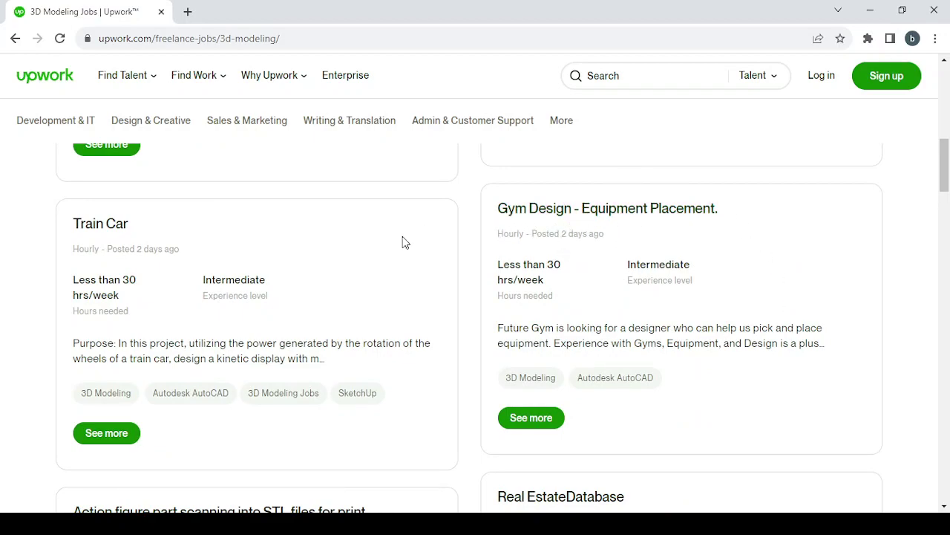
scroll(405, 242, "down", 2)
scroll(339, 416, "down", 2)
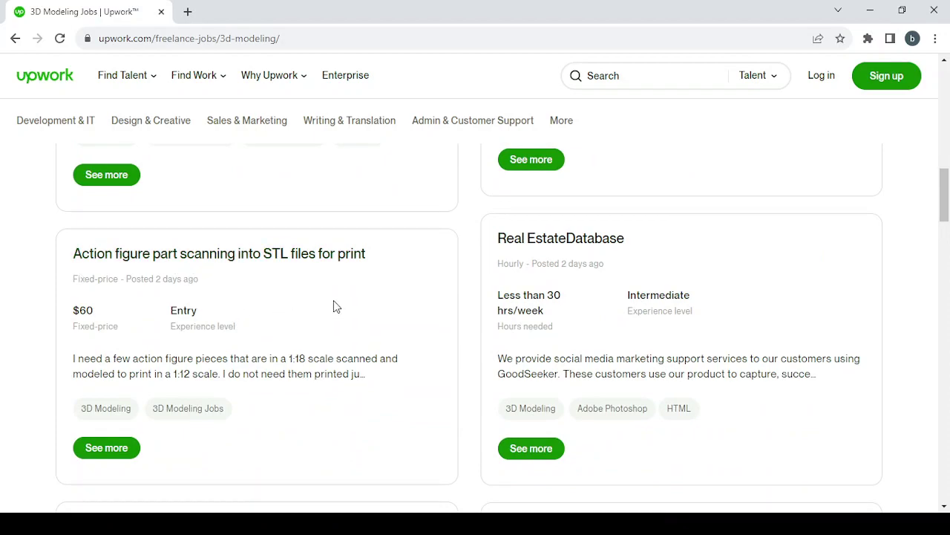
scroll(554, 335, "down", 4)
scroll(554, 338, "down", 2)
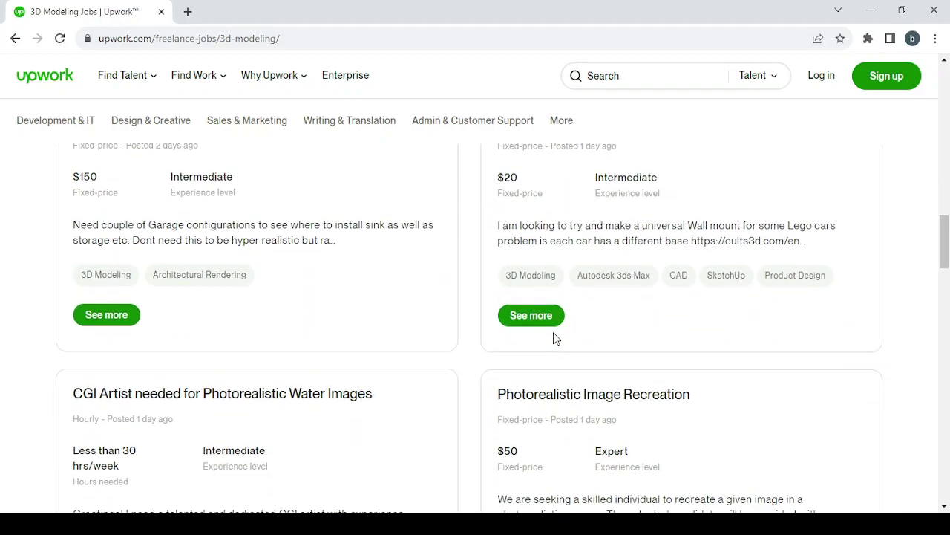
scroll(554, 338, "down", 1)
scroll(554, 337, "up", 6)
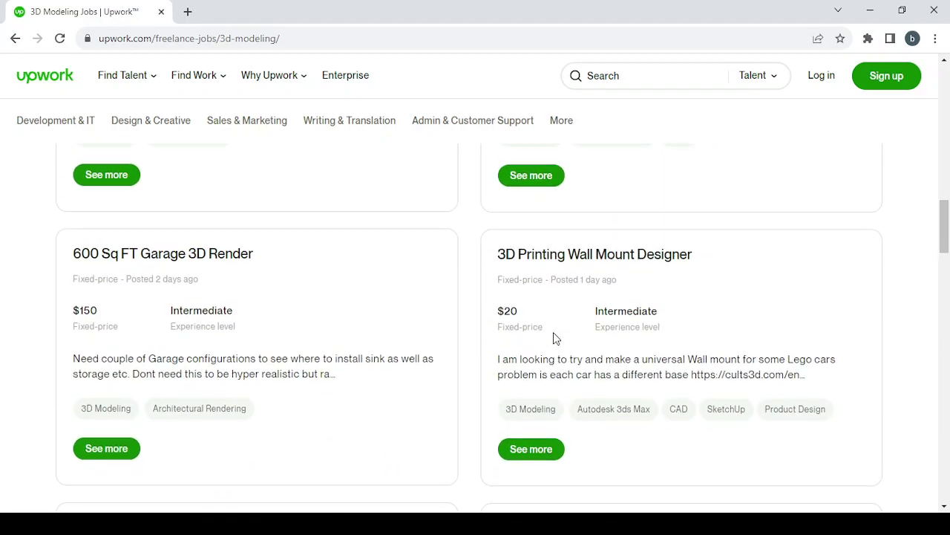
scroll(553, 338, "up", 2)
scroll(307, 318, "down", 5)
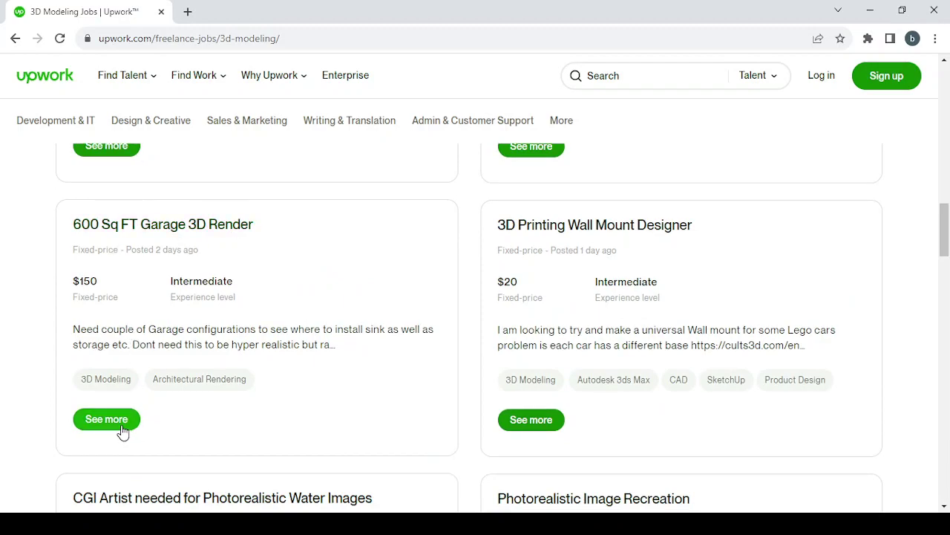
left_click(121, 430)
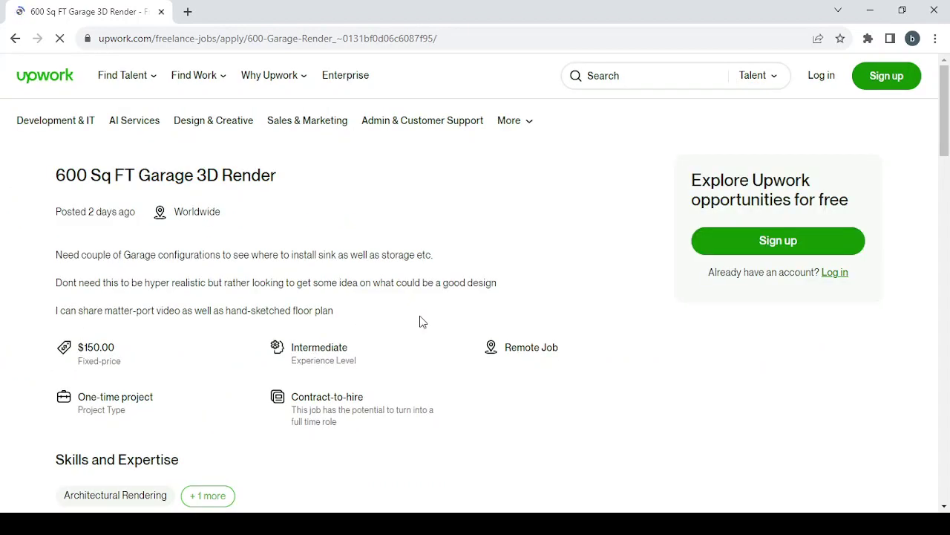
- Examine the garage render job's requirements, skills, activity, client details and similar jobs, returning to the start of the post
scroll(419, 321, "down", 1)
scroll(607, 297, "down", 2)
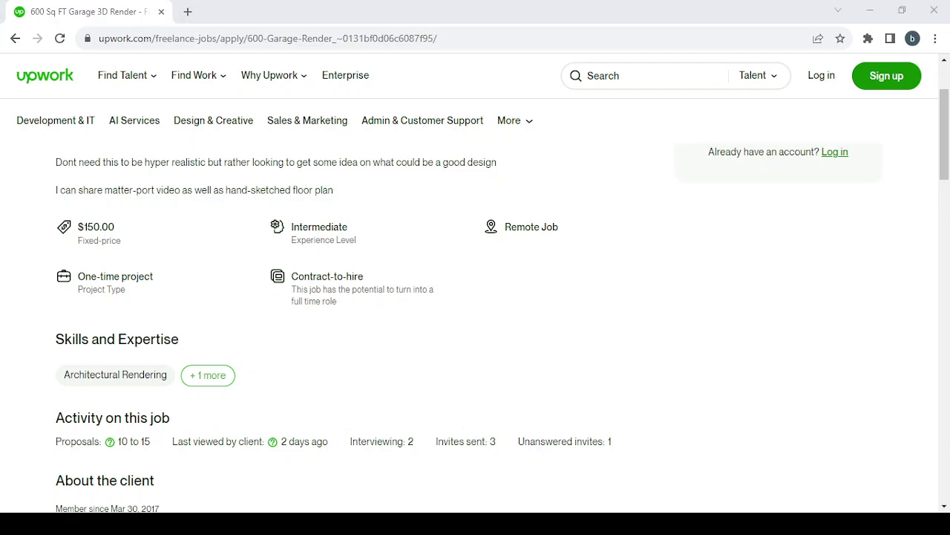
left_click(450, 438)
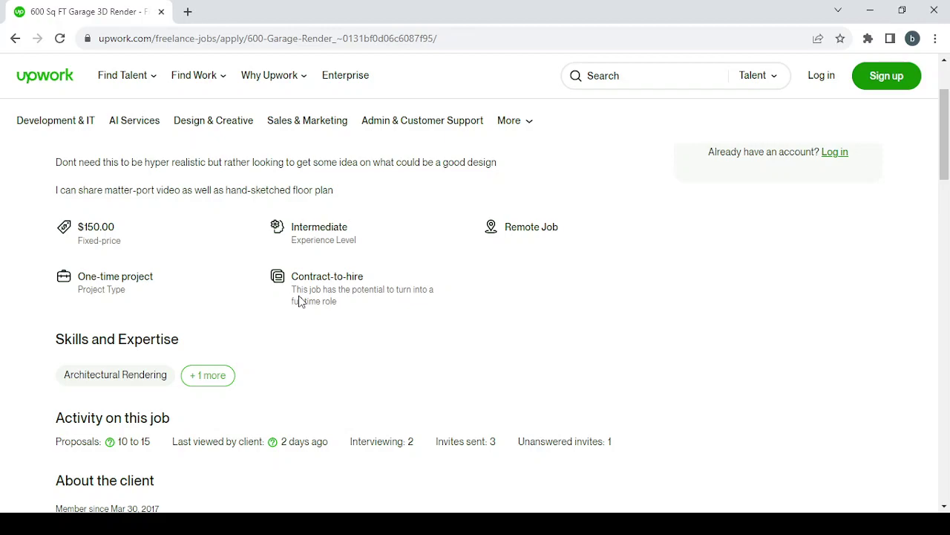
scroll(299, 301, "down", 8)
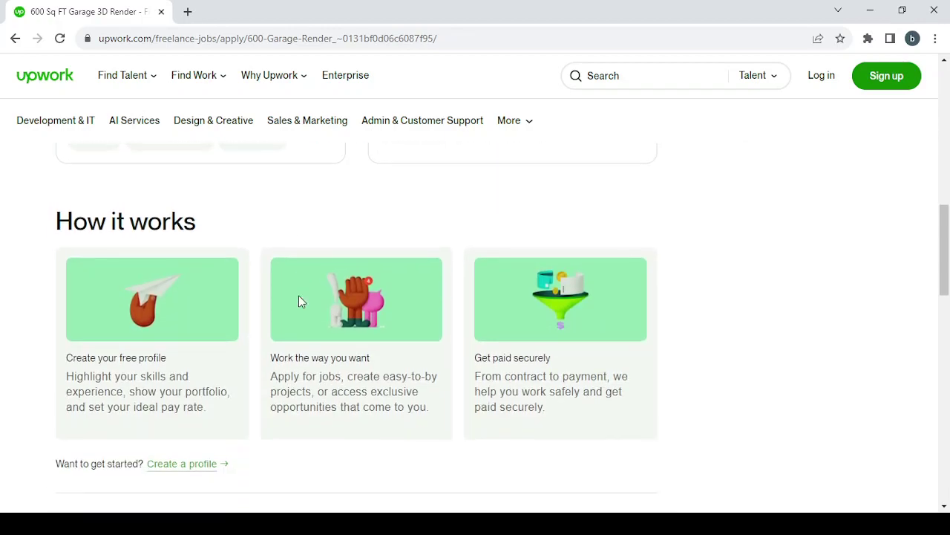
scroll(299, 300, "up", 4)
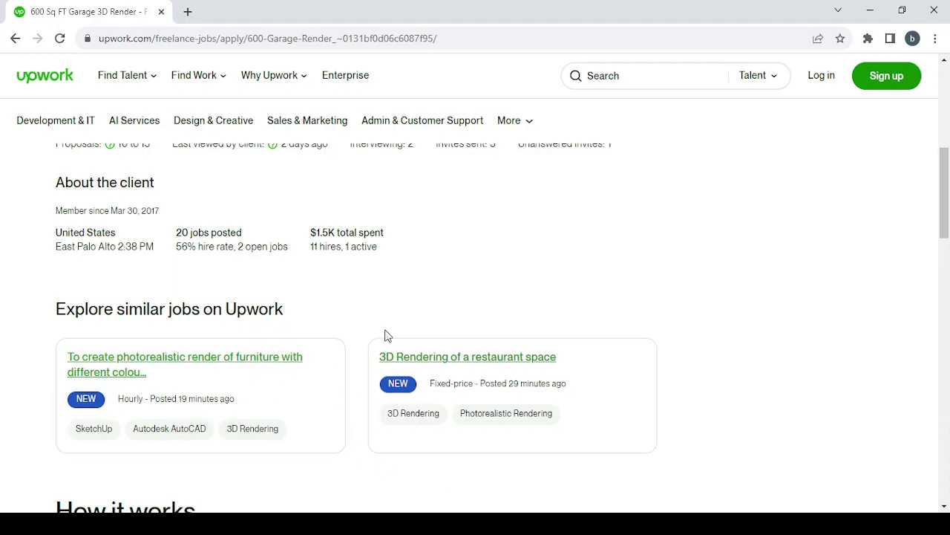
scroll(354, 319, "down", 10)
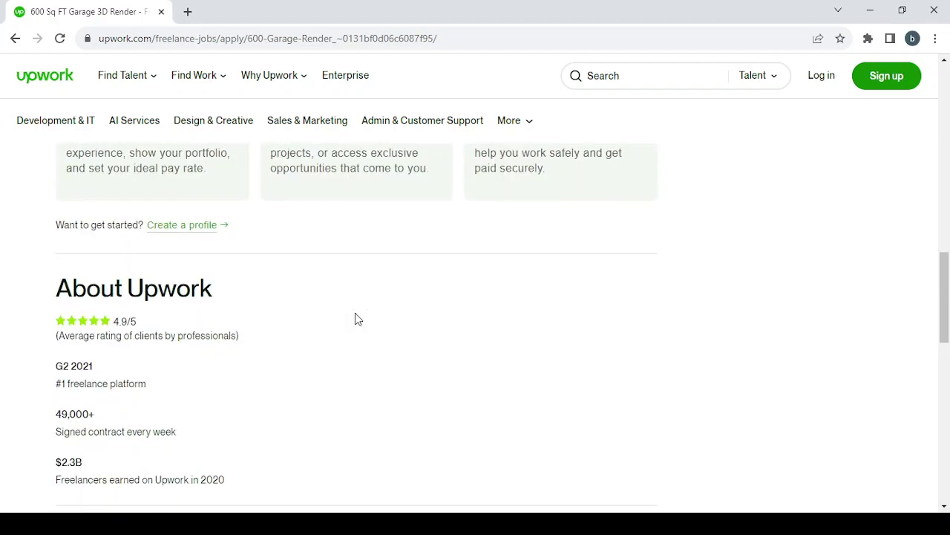
scroll(355, 314, "down", 3)
scroll(355, 314, "up", 13)
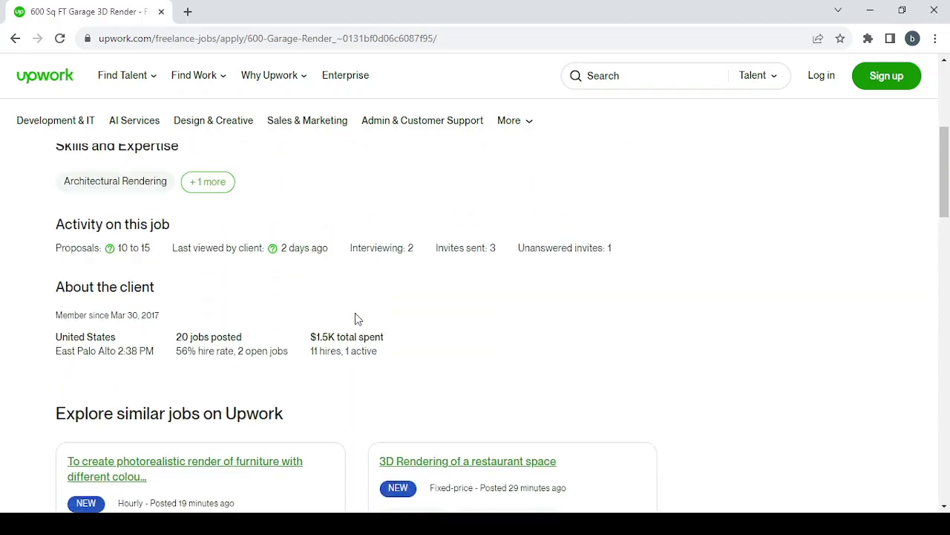
scroll(355, 312, "up", 1)
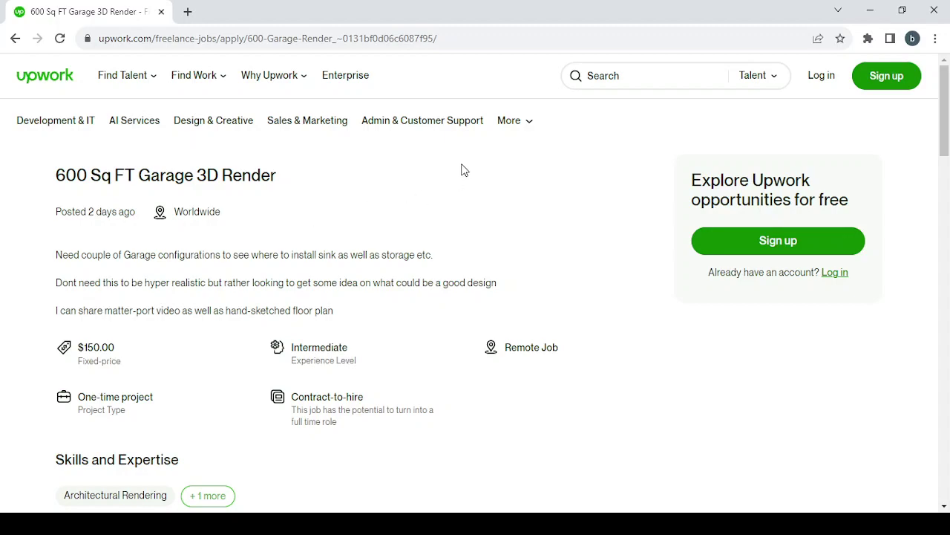
- Search Upwork talent for "3D Modeler" and look through the listed freelancers' rates, earnings and skills
left_click(640, 67)
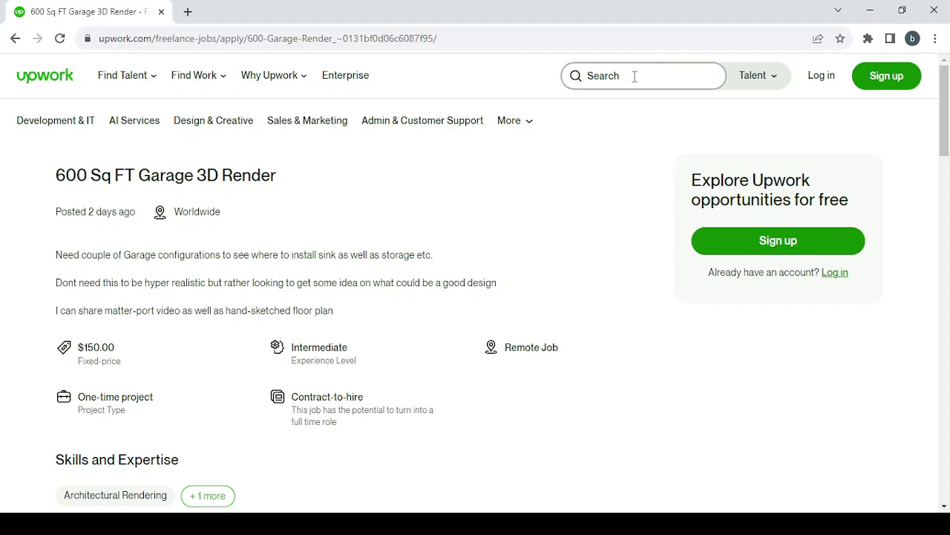
type("3D Modeler")
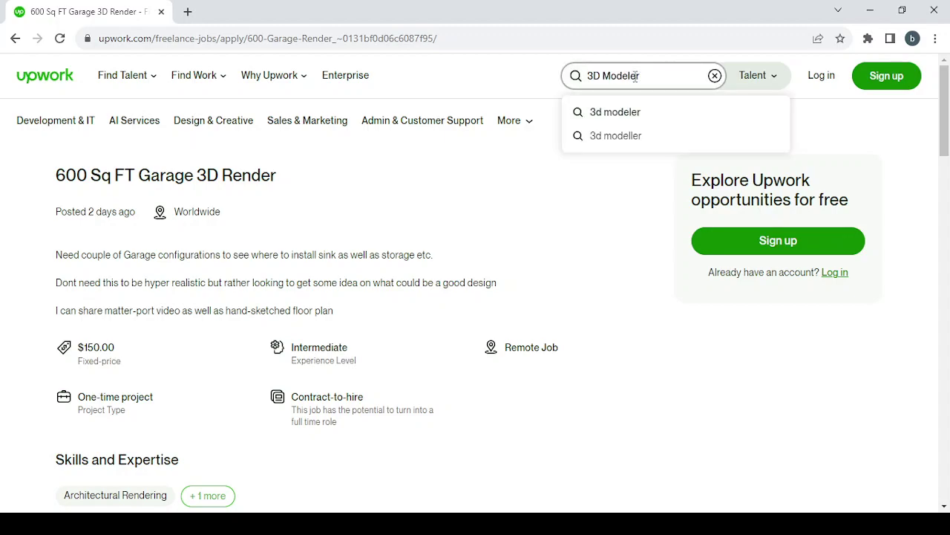
key("Return")
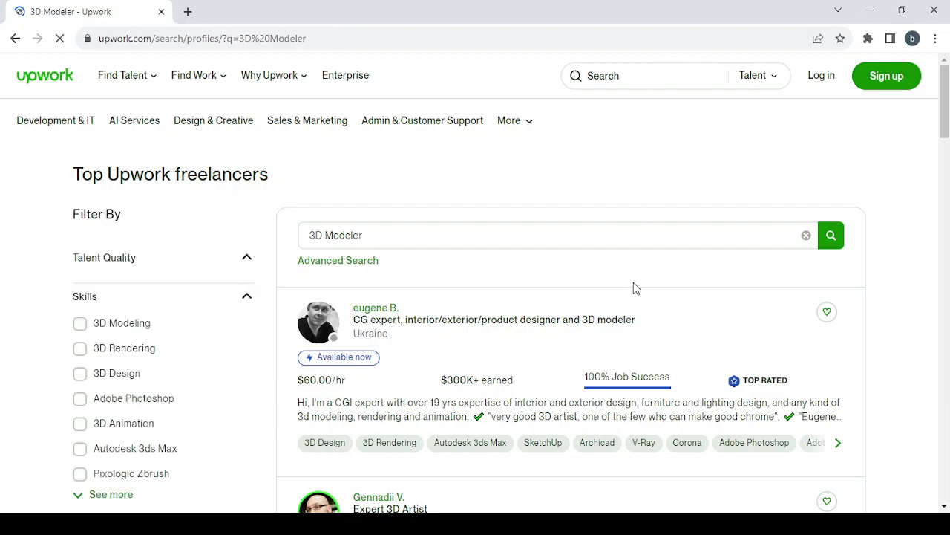
scroll(633, 282, "down", 3)
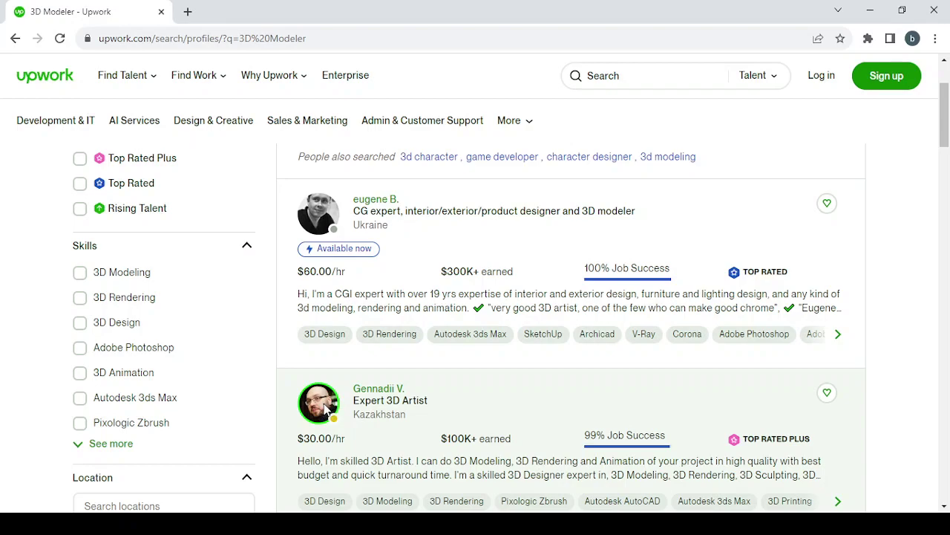
scroll(469, 409, "down", 1)
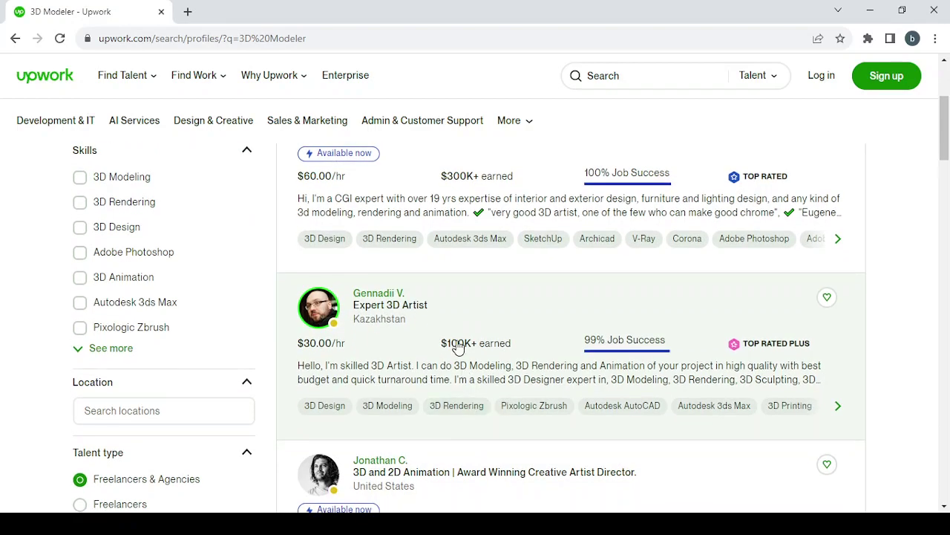
scroll(458, 346, "up", 1)
scroll(459, 347, "down", 2)
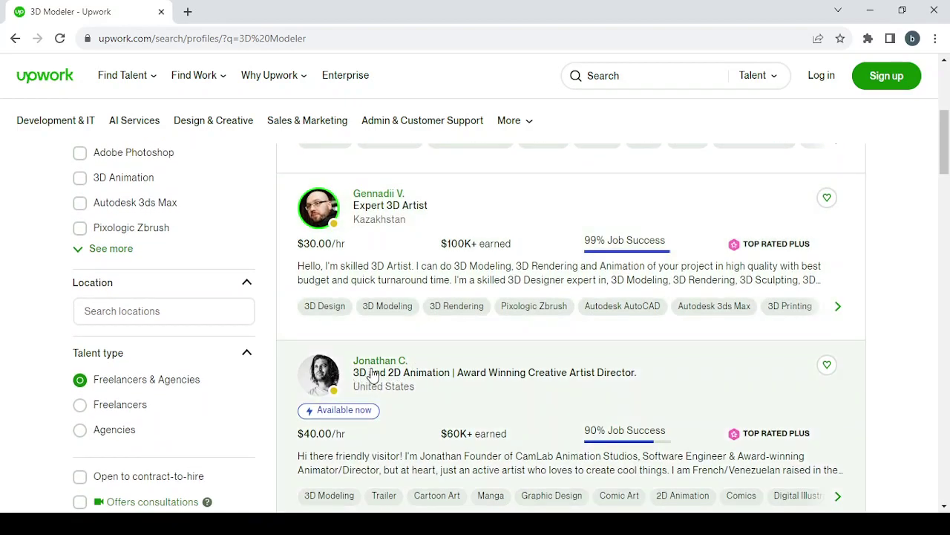
- Open the profile titled "3D and 2D Animation | Award Winning Creative Artist Director" and read its full expanded description
left_click(374, 376)
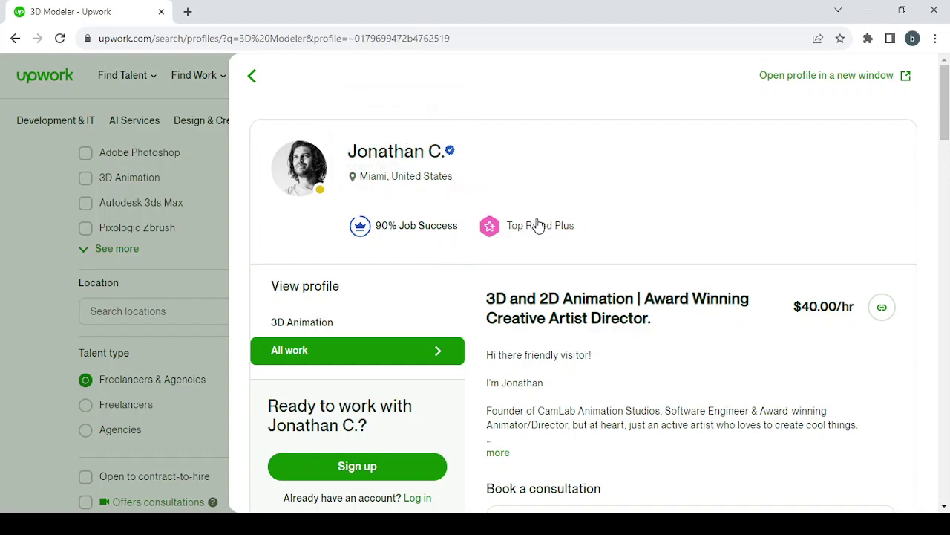
mouse_move(540, 225)
scroll(647, 268, "down", 2)
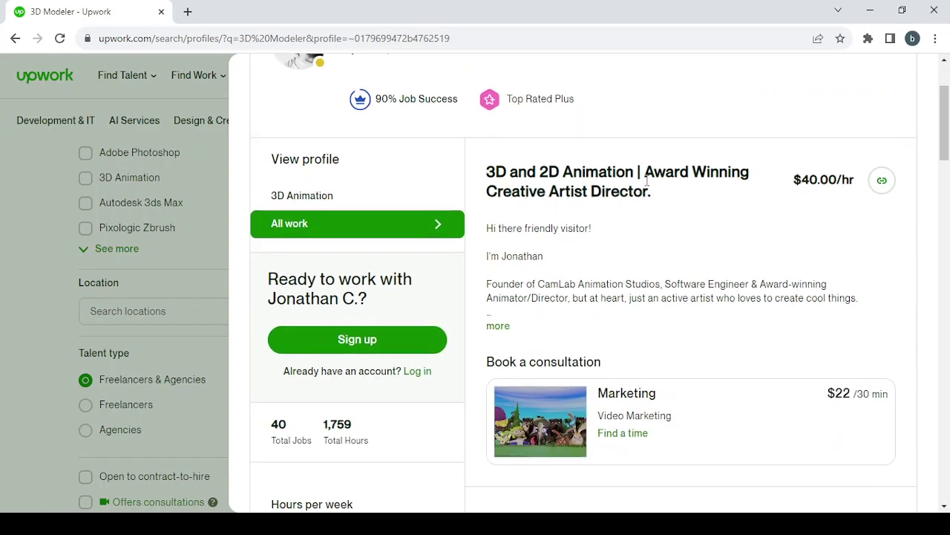
left_click(502, 328)
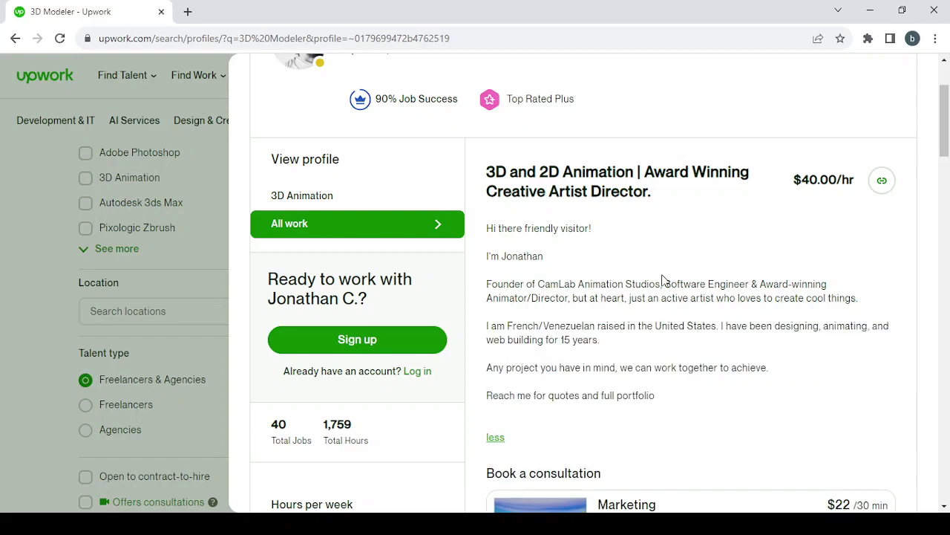
scroll(663, 281, "down", 2)
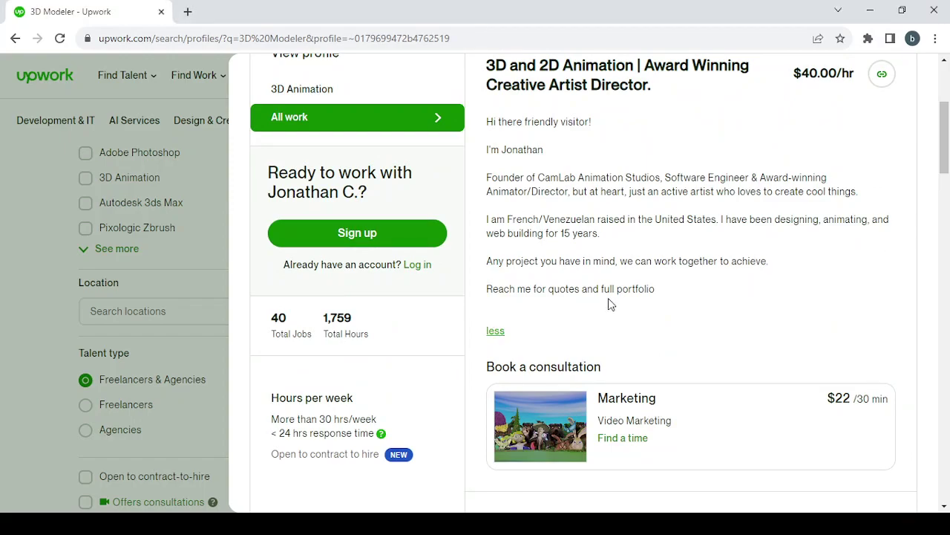
scroll(609, 304, "up", 5)
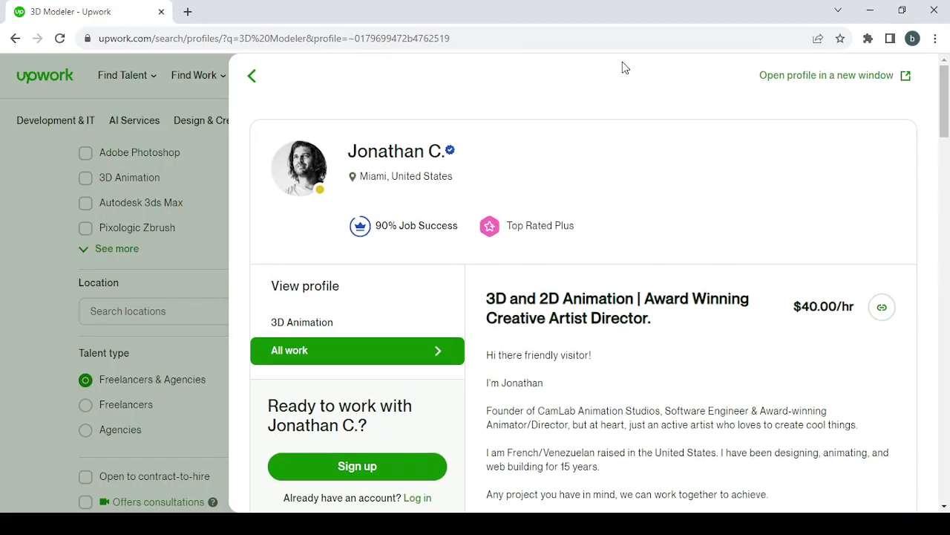